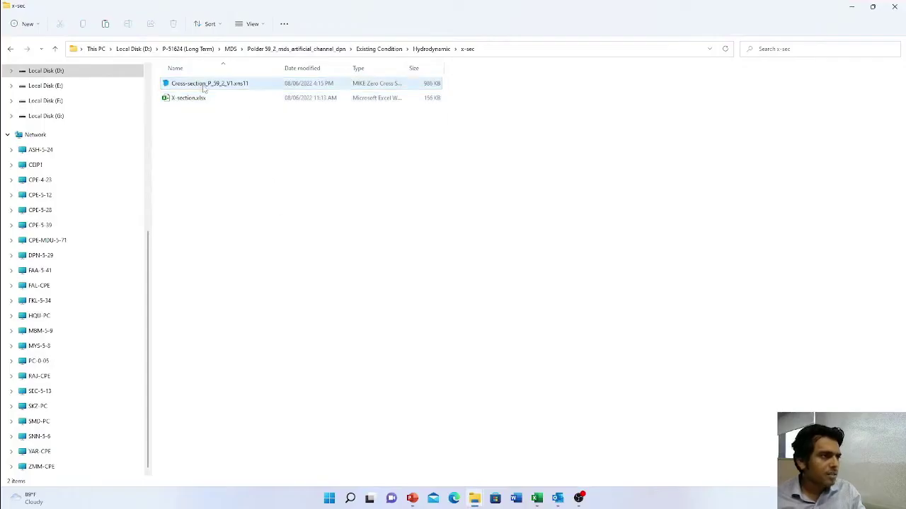
Open Cross-section_P_59_2_V1.xns11 in MIKE Zero and look through its list of river branches.
{"action": "left_click", "coordinate": [216, 86]}
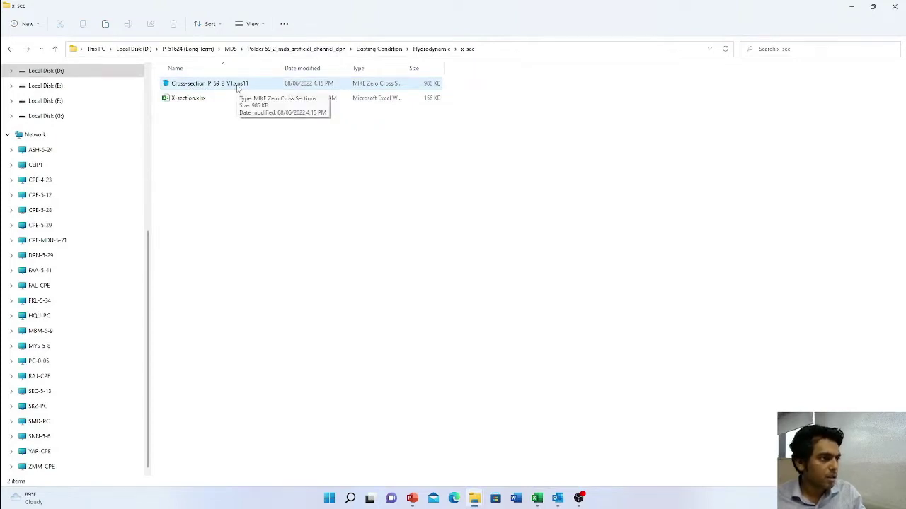
{"action": "left_click", "coordinate": [238, 87]}
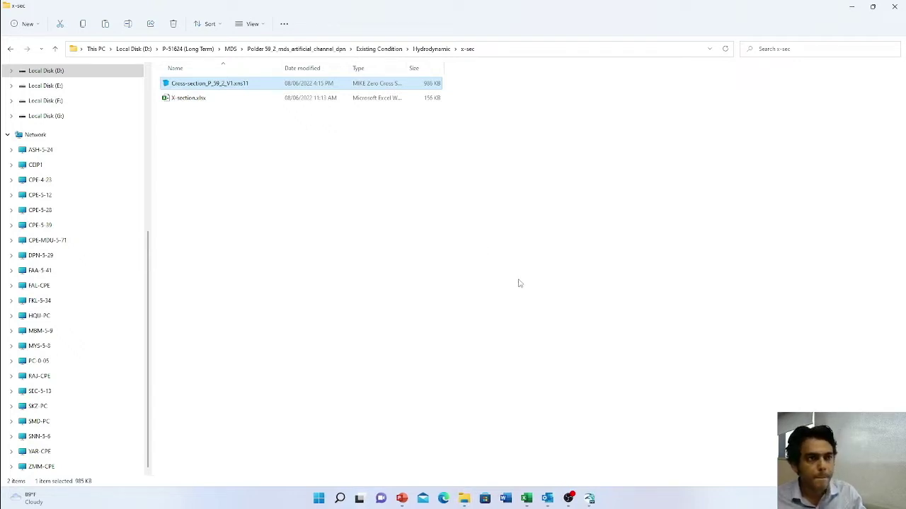
{"action": "left_click", "coordinate": [589, 497]}
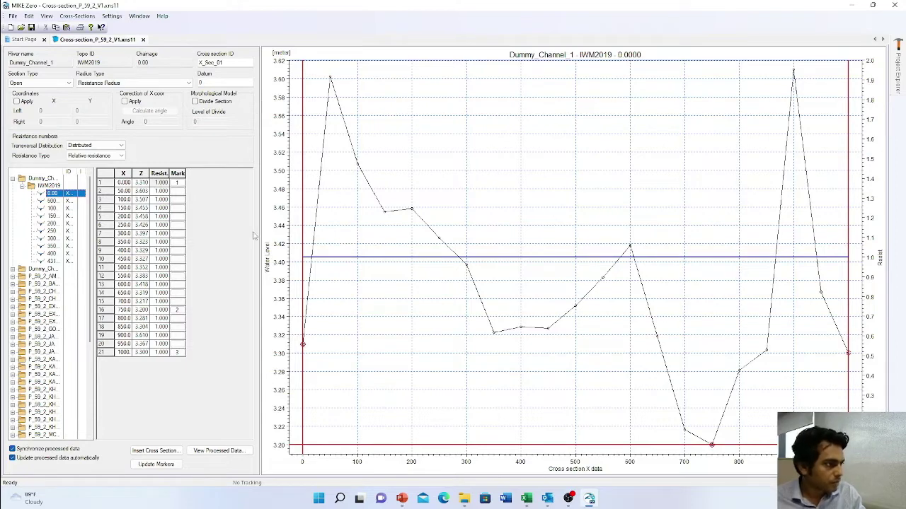
{"action": "left_click", "coordinate": [22, 185]}
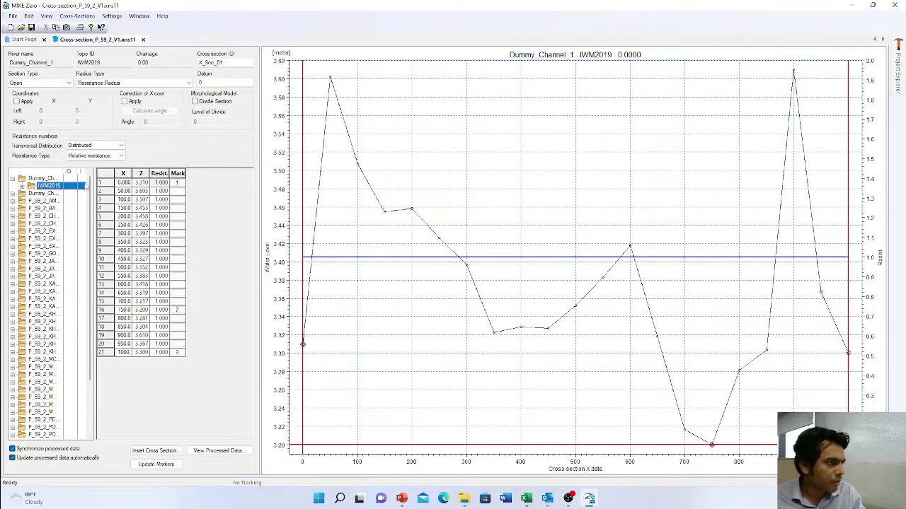
{"action": "scroll", "coordinate": [93, 243], "scroll_direction": "down", "scroll_amount": 2}
{"action": "scroll", "coordinate": [93, 242], "scroll_direction": "down", "scroll_amount": 1}
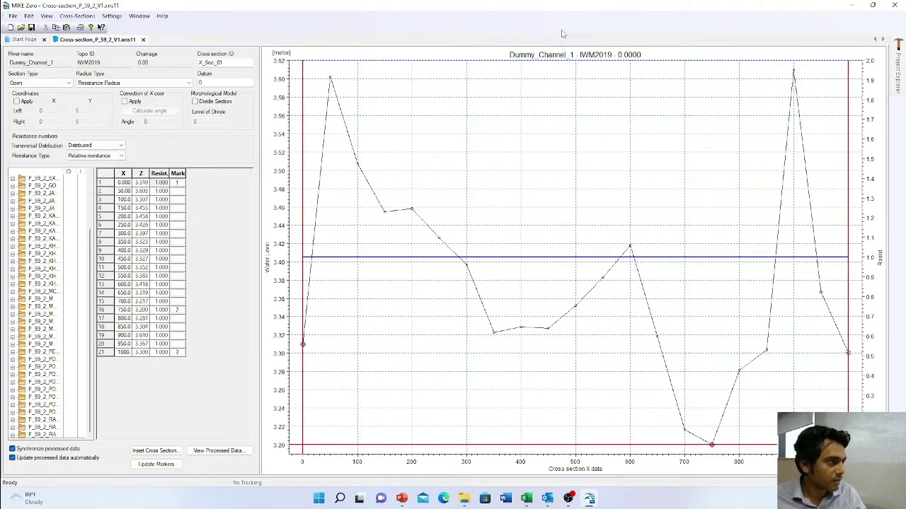
Close the existing cross-section file and restart MIKE Zero with a new blank cross-section file.
{"action": "left_click", "coordinate": [895, 6]}
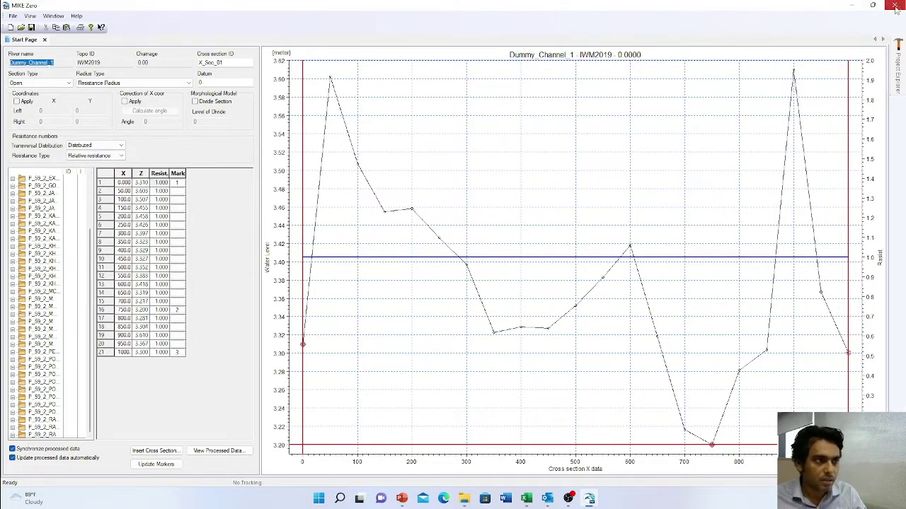
{"action": "left_click", "coordinate": [895, 5]}
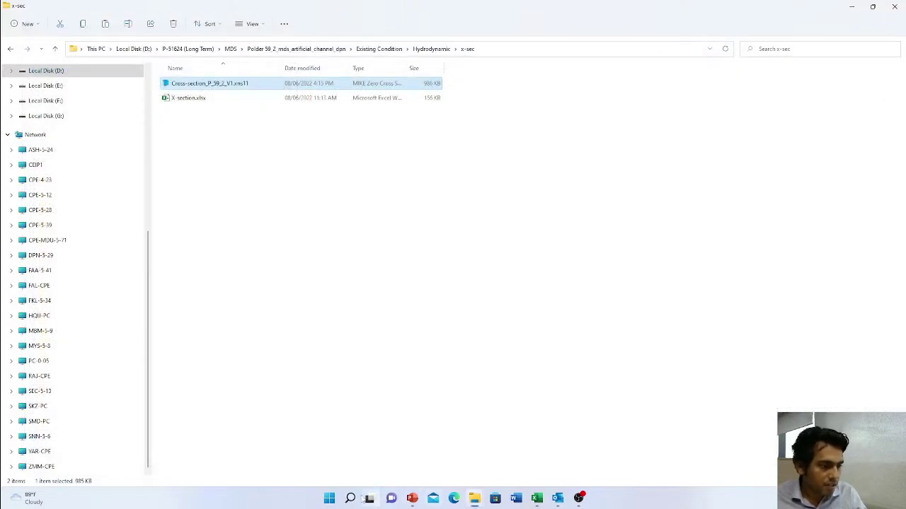
{"action": "left_click", "coordinate": [349, 498]}
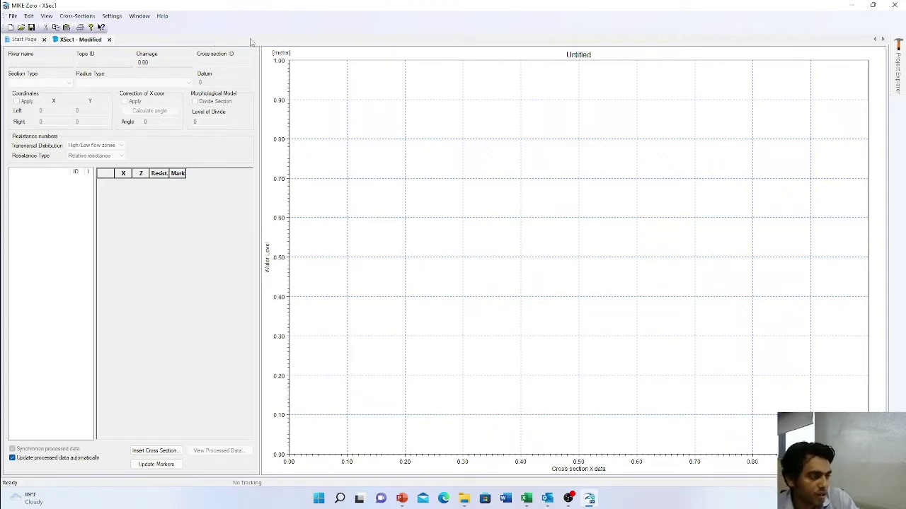
Switch to Data.xlsx in Excel and examine the Branch, xsecline, Chainage, Distance and elevation columns, especially the XS_1 distance and elevation rows.
{"action": "key", "text": "alt+Tab"}
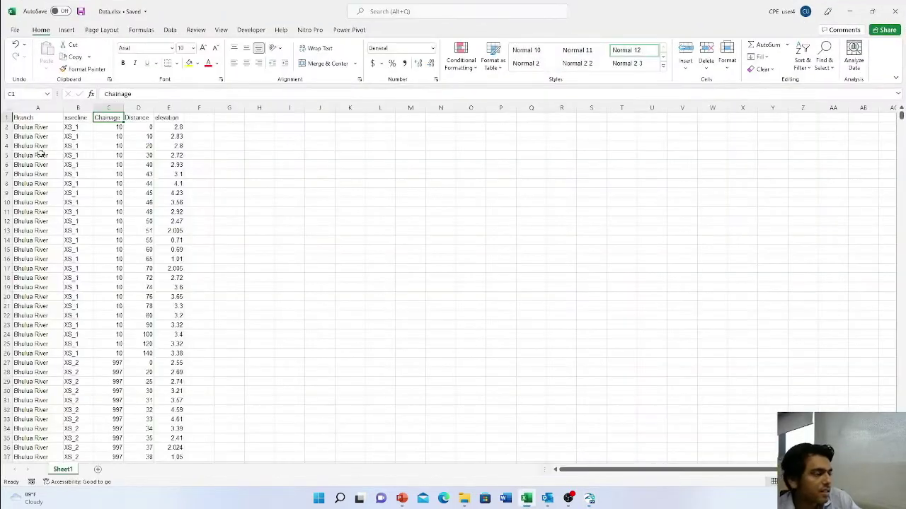
{"action": "left_click", "coordinate": [25, 117]}
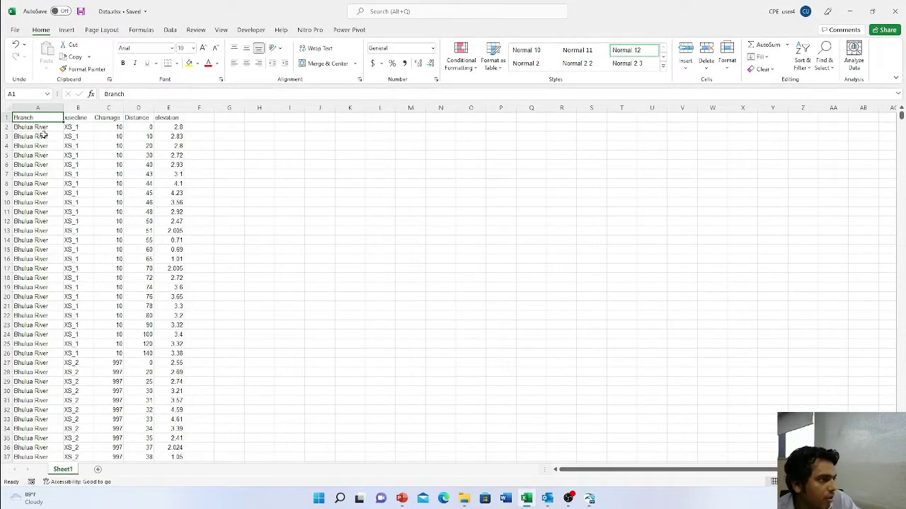
{"action": "key", "text": "Down"}
{"action": "key", "text": "Right"}
{"action": "key", "text": "Right"}
{"action": "key", "text": "Right"}
{"action": "key", "text": "Right"}
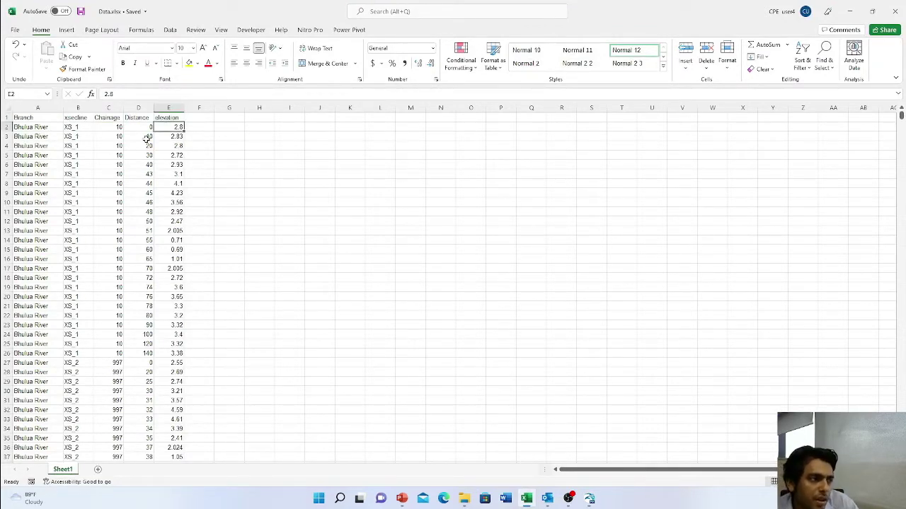
{"action": "left_click_drag", "start_coordinate": [145, 128], "coordinate": [171, 222]}
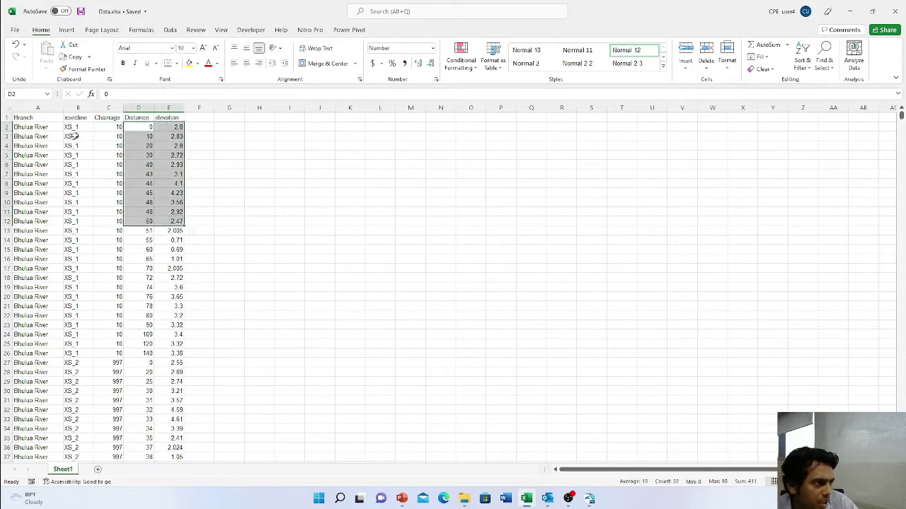
{"action": "left_click", "coordinate": [286, 192]}
{"action": "left_click_drag", "start_coordinate": [138, 128], "coordinate": [181, 352]}
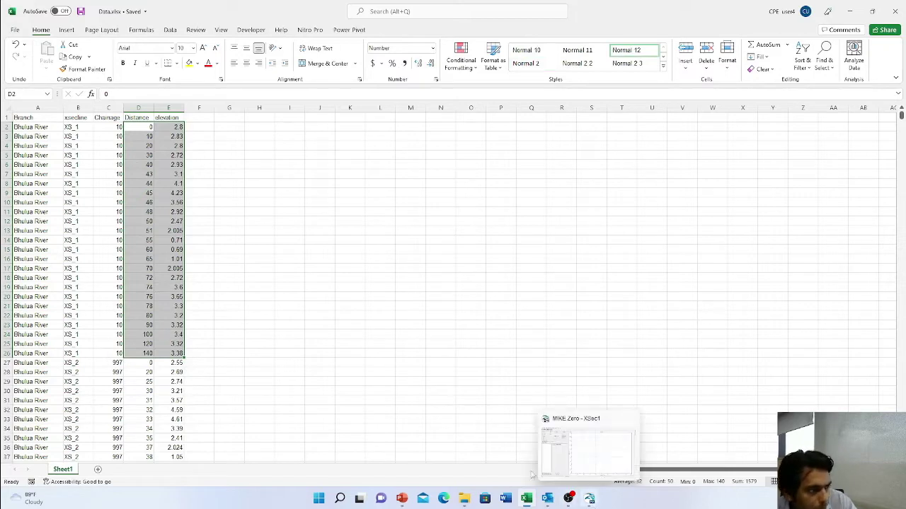
Take the branch name from cell A2 and try to enter it as the river name of the blank cross-section file in MIKE Zero.
{"action": "left_click", "coordinate": [28, 126]}
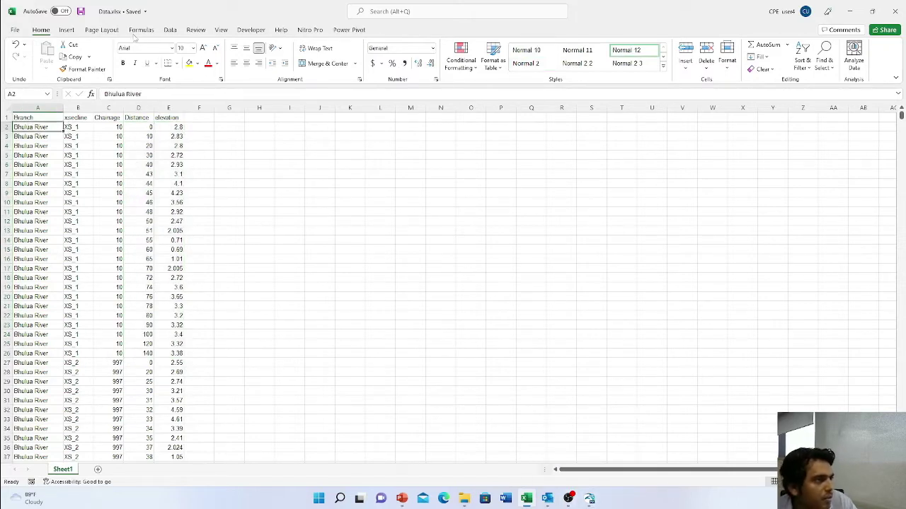
{"action": "triple_click", "coordinate": [131, 94]}
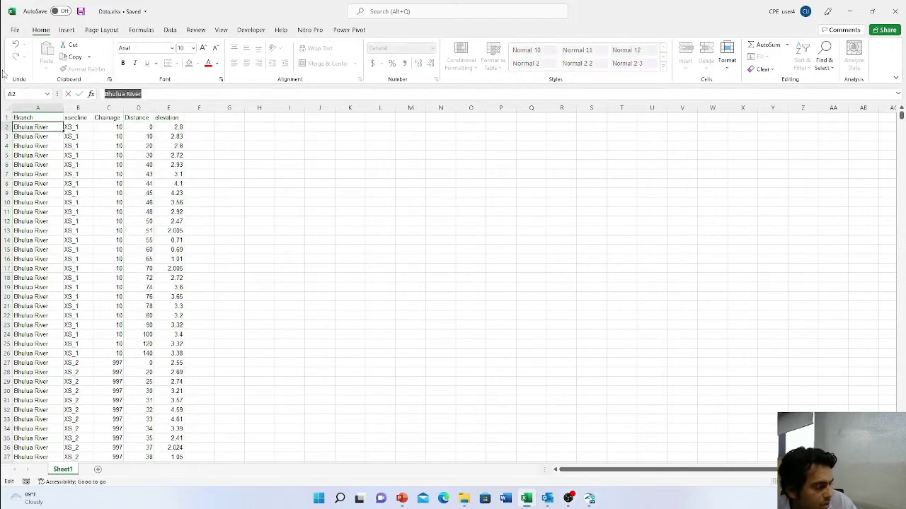
{"action": "left_click", "coordinate": [587, 501]}
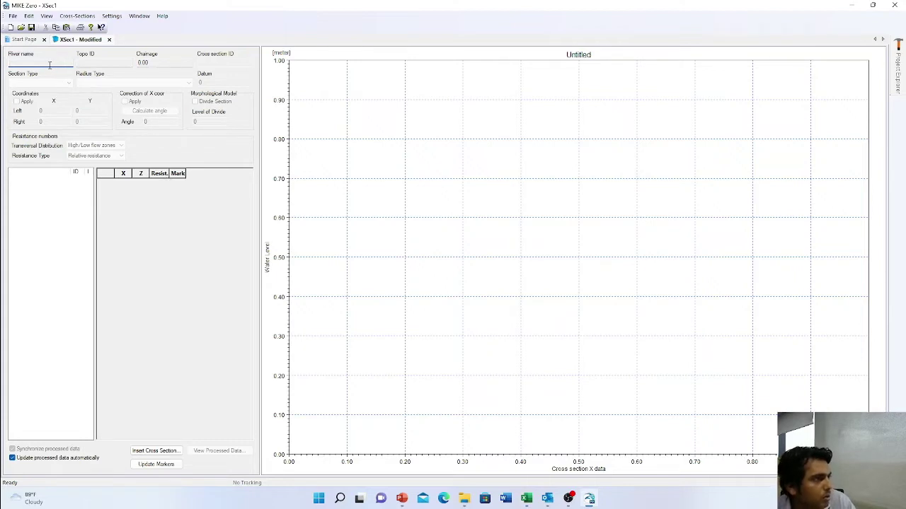
{"action": "left_click", "coordinate": [92, 62]}
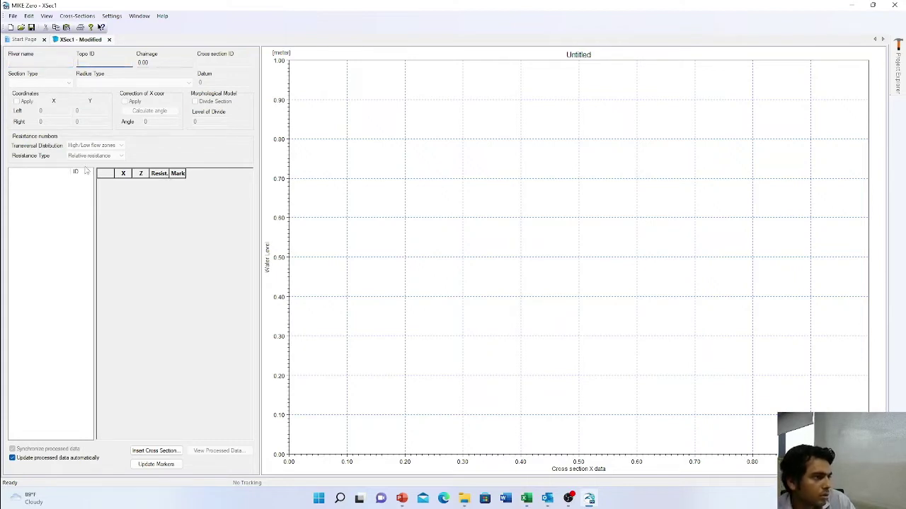
{"action": "left_click", "coordinate": [52, 193]}
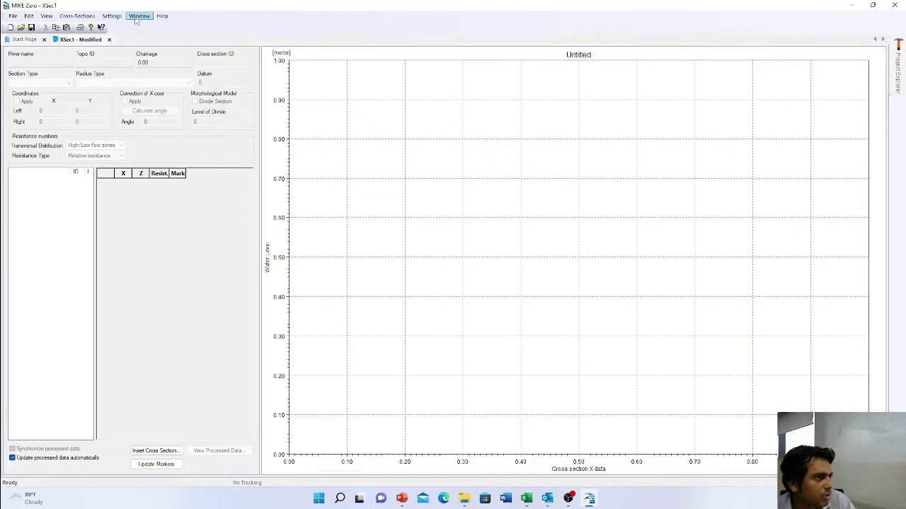
Display the additional toolbars of the cross-section editor.
{"action": "left_click", "coordinate": [29, 16]}
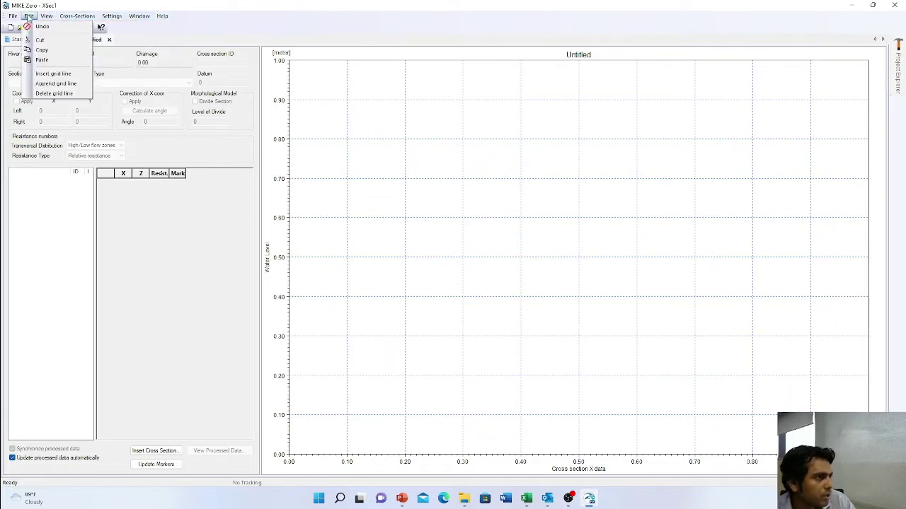
{"action": "mouse_move", "coordinate": [44, 17]}
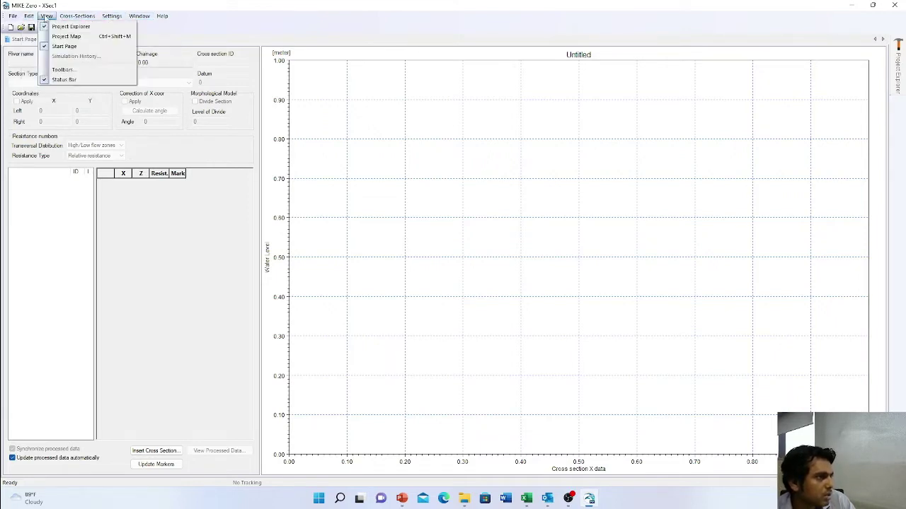
{"action": "left_click", "coordinate": [75, 71]}
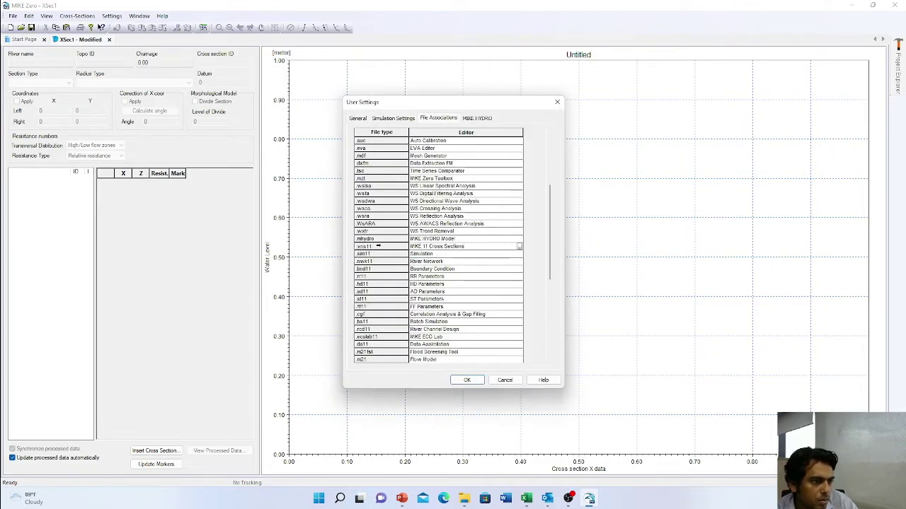
Associate the .xns11 file type with the Cross sections editor in the user settings' file associations and accept the settings.
{"action": "left_click", "coordinate": [379, 246]}
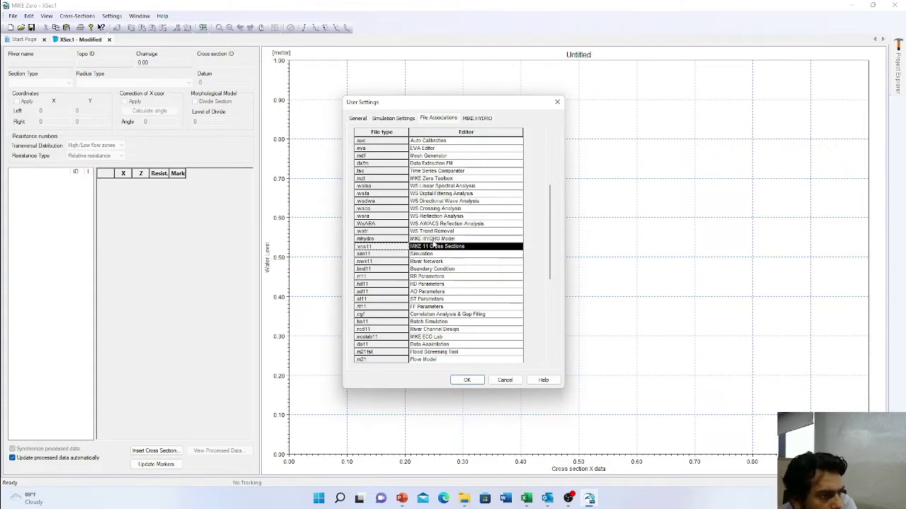
{"action": "left_click", "coordinate": [438, 246]}
{"action": "left_click", "coordinate": [519, 243]}
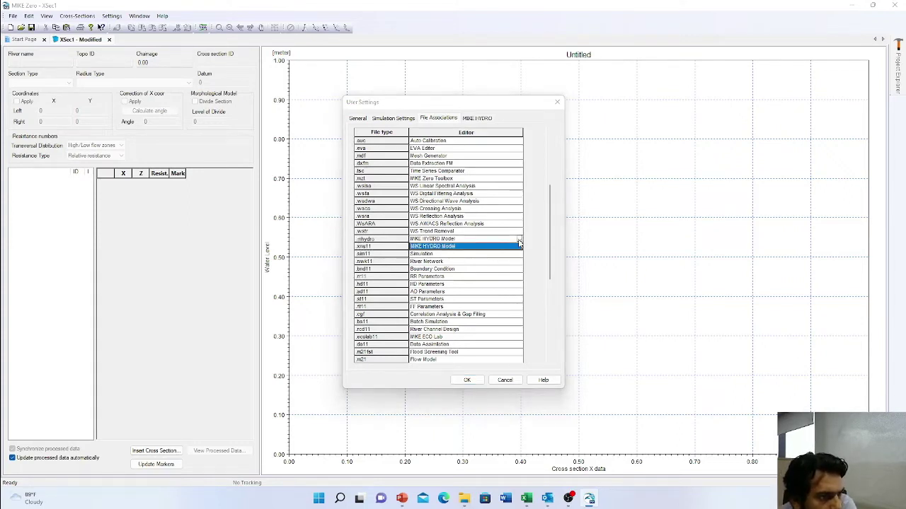
{"action": "key", "text": "Escape"}
{"action": "key", "text": "Escape"}
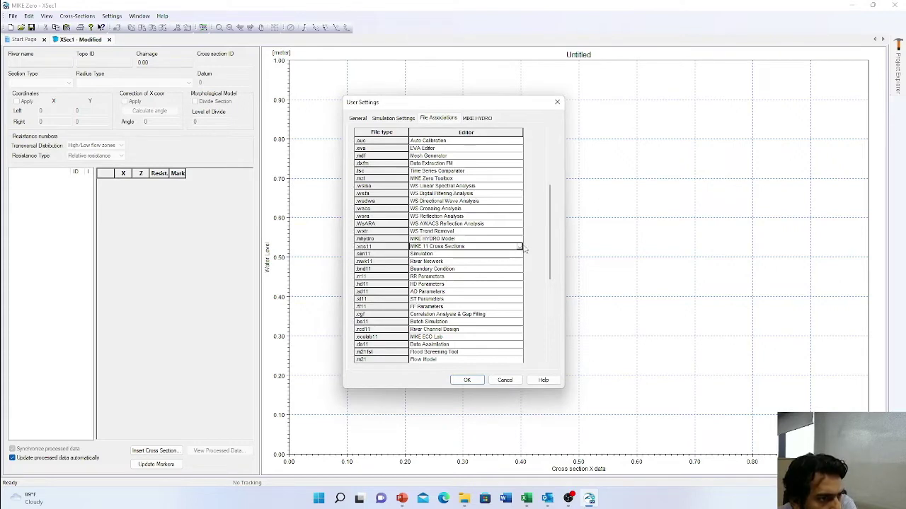
{"action": "left_click", "coordinate": [519, 247]}
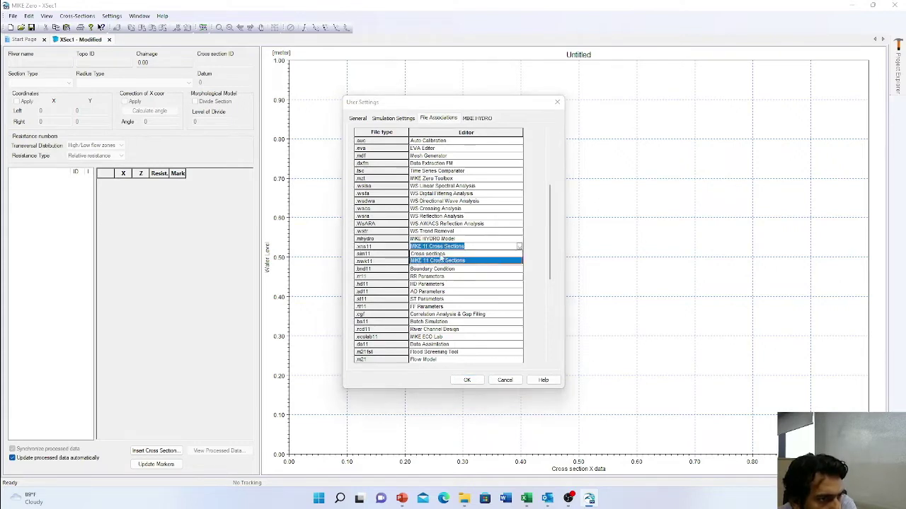
{"action": "left_click", "coordinate": [446, 254]}
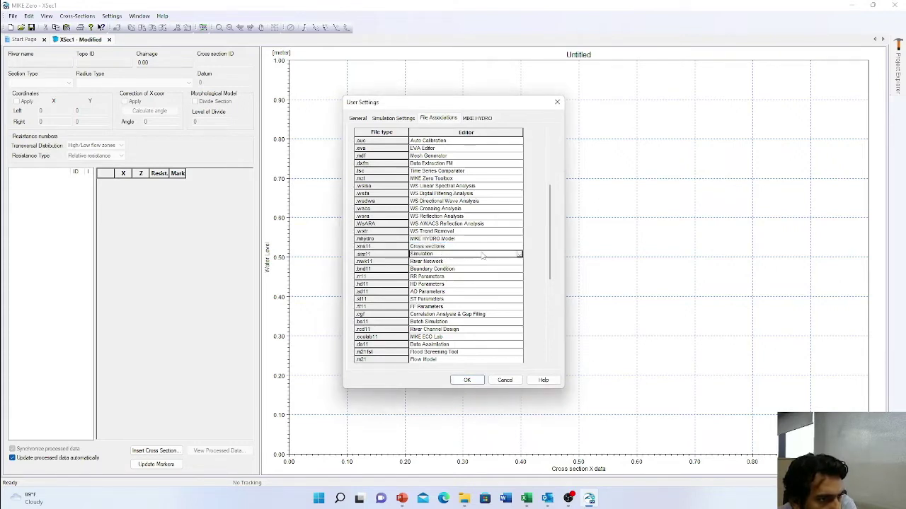
{"action": "left_click", "coordinate": [444, 247]}
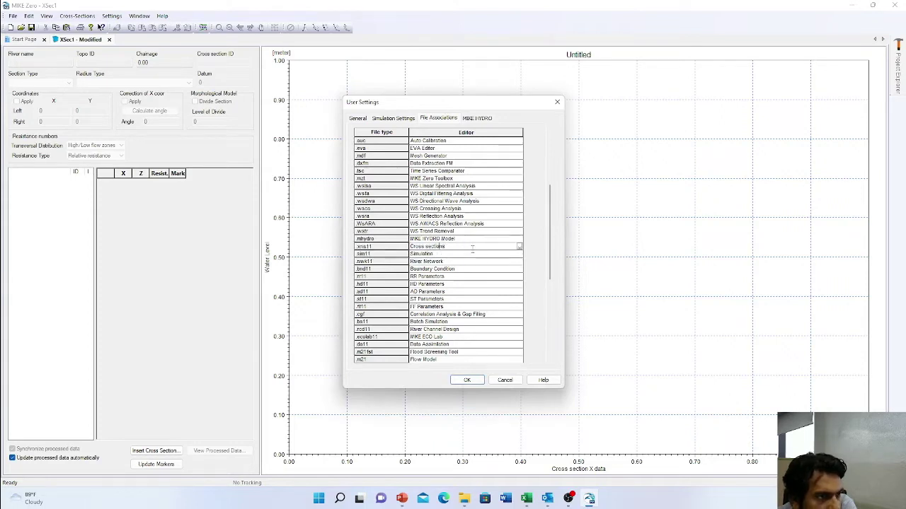
{"action": "left_click", "coordinate": [467, 380]}
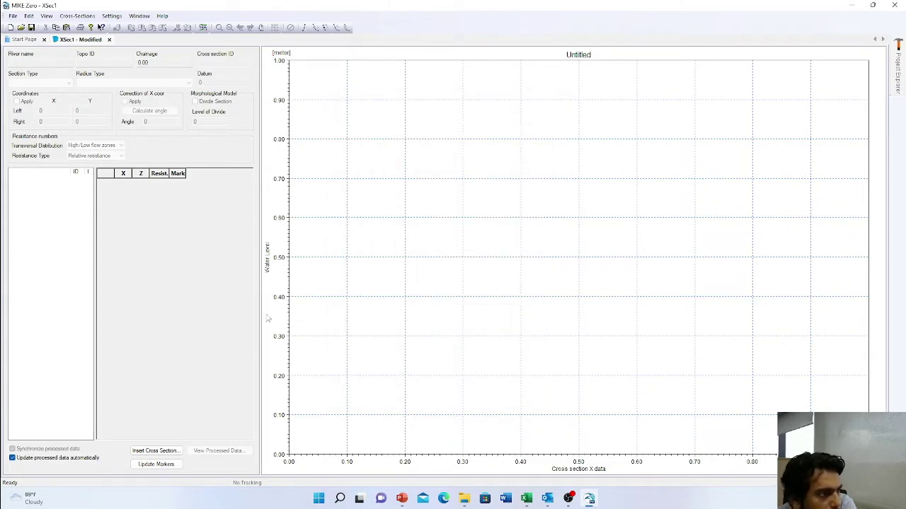
Close MIKE Zero without saving the blank XSec1 file.
{"action": "left_click", "coordinate": [894, 5]}
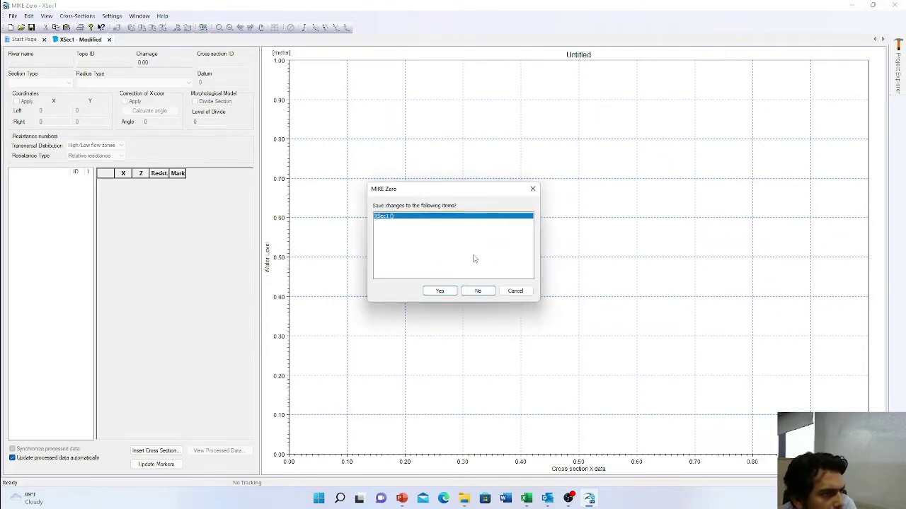
{"action": "left_click", "coordinate": [478, 291]}
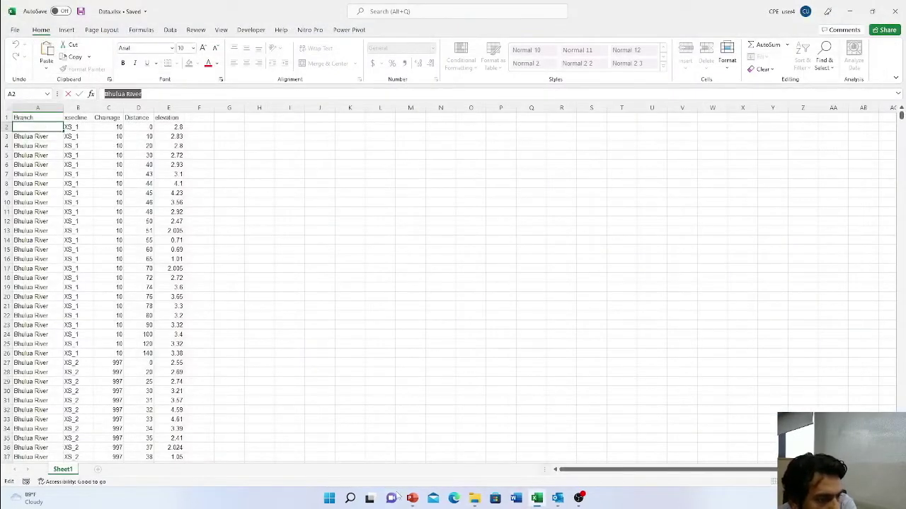
Find MIKE Zero through the Windows search and launch it.
{"action": "left_click", "coordinate": [350, 499]}
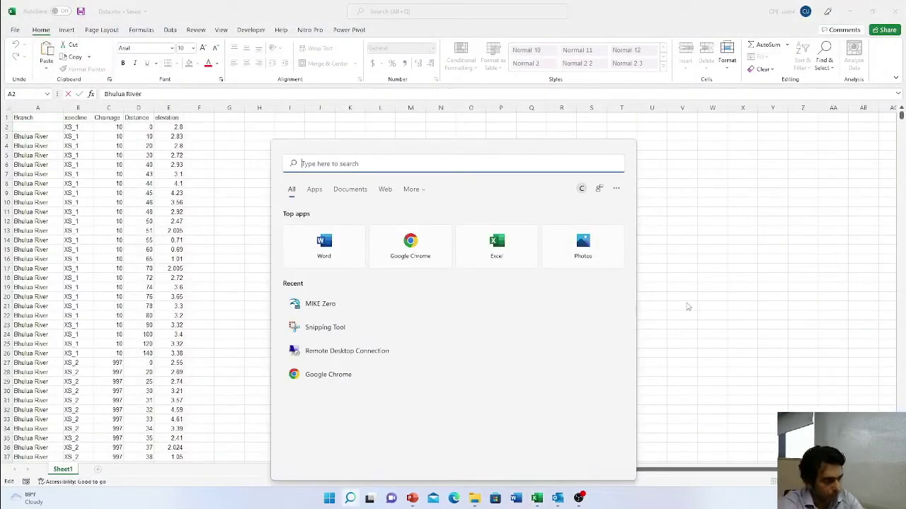
{"action": "type", "text": "c"}
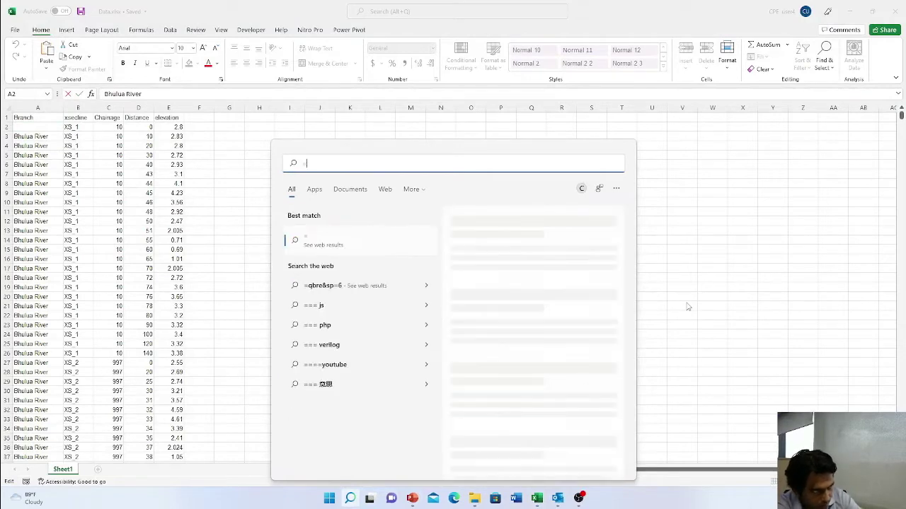
{"action": "key", "text": "BackSpace"}
{"action": "type", "text": "x"}
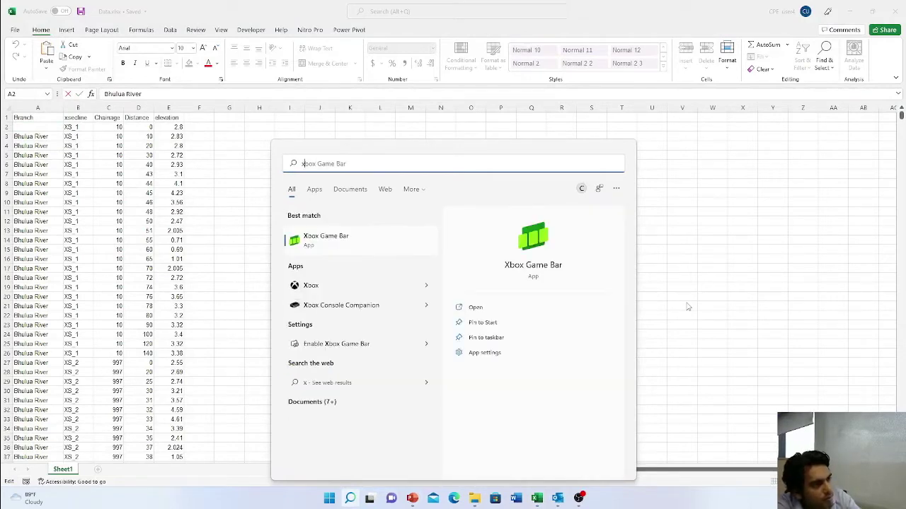
{"action": "type", "text": "secl"}
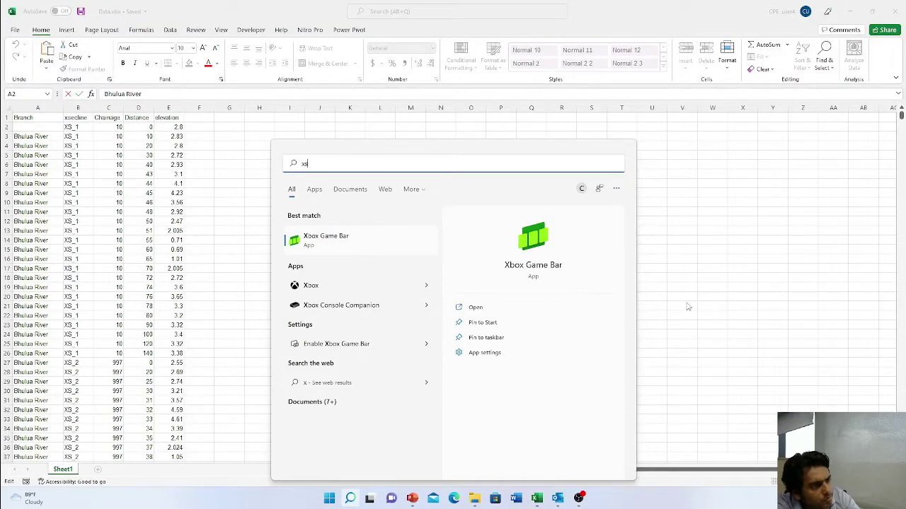
{"action": "key", "text": "BackSpace"}
{"action": "key", "text": "BackSpace"}
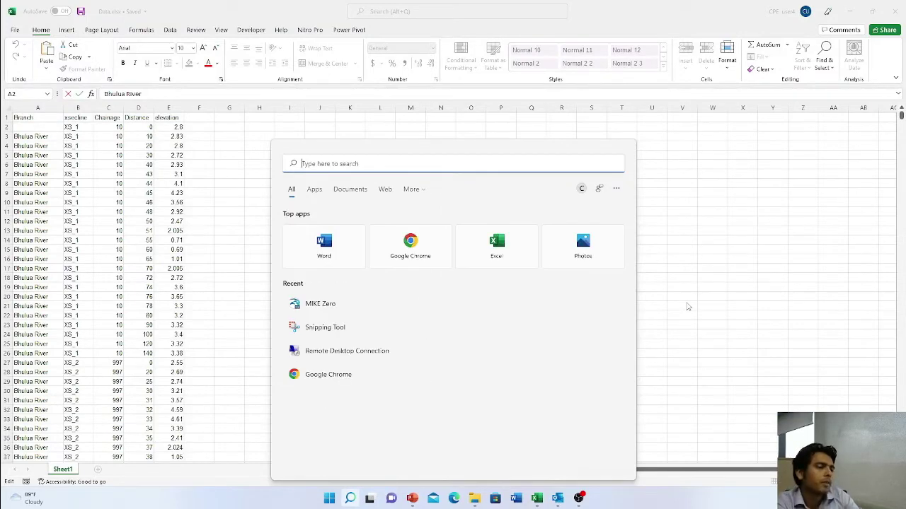
{"action": "type", "text": "Mike"}
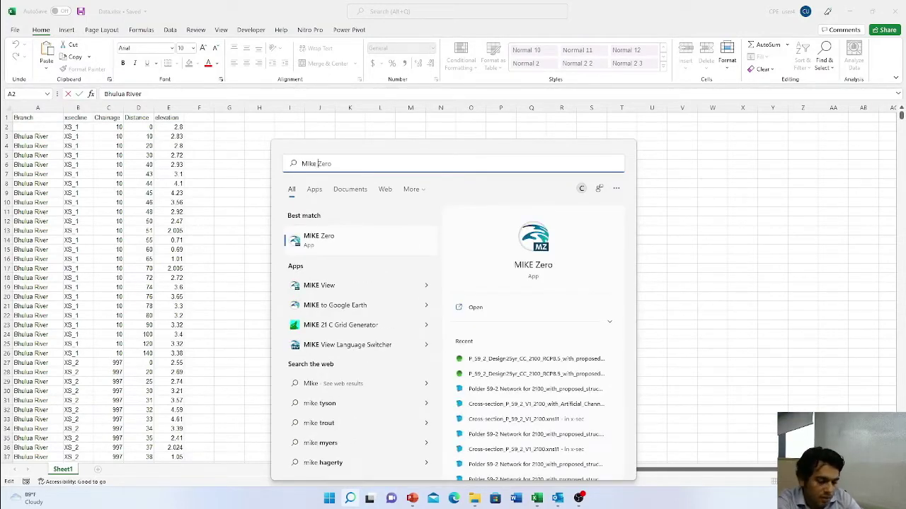
{"action": "type", "text": " Zero"}
{"action": "key", "text": "Return"}
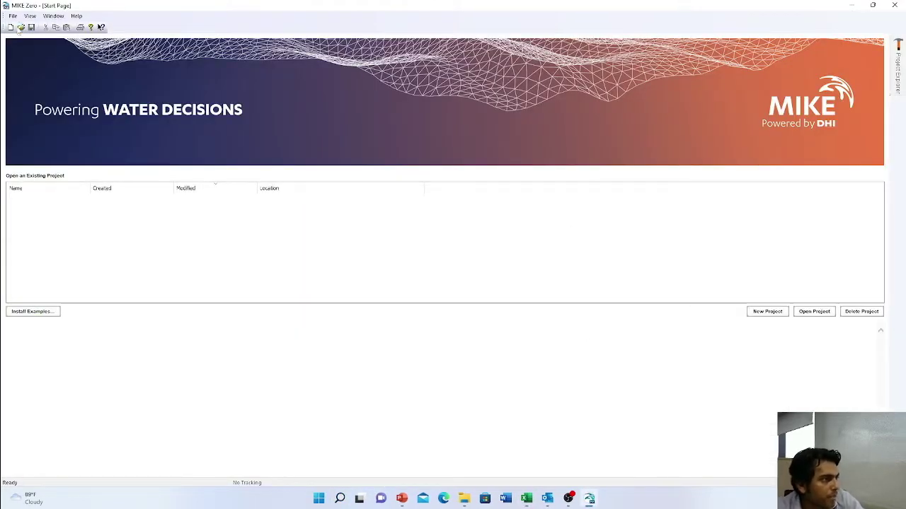
Create a new MIKE 11 Cross Sections document and save it as Bhulua river.xns11.
{"action": "left_click", "coordinate": [10, 27]}
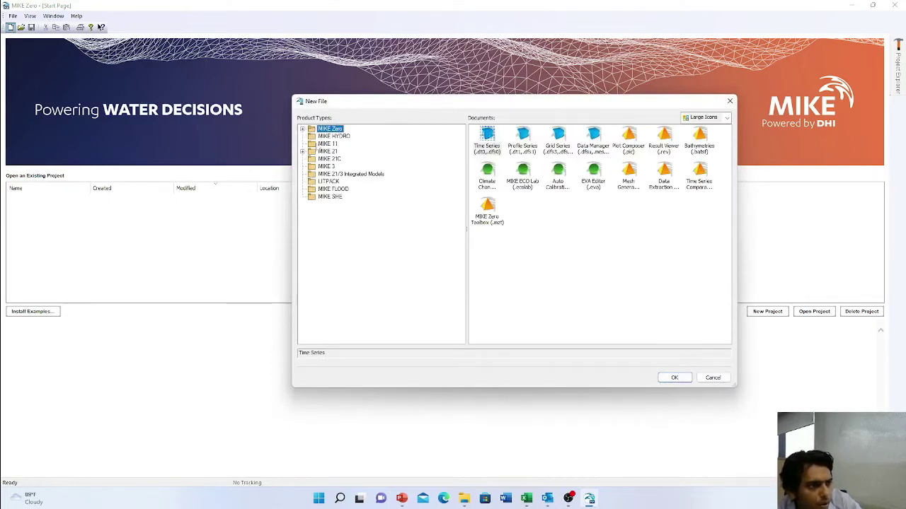
{"action": "left_click", "coordinate": [320, 145]}
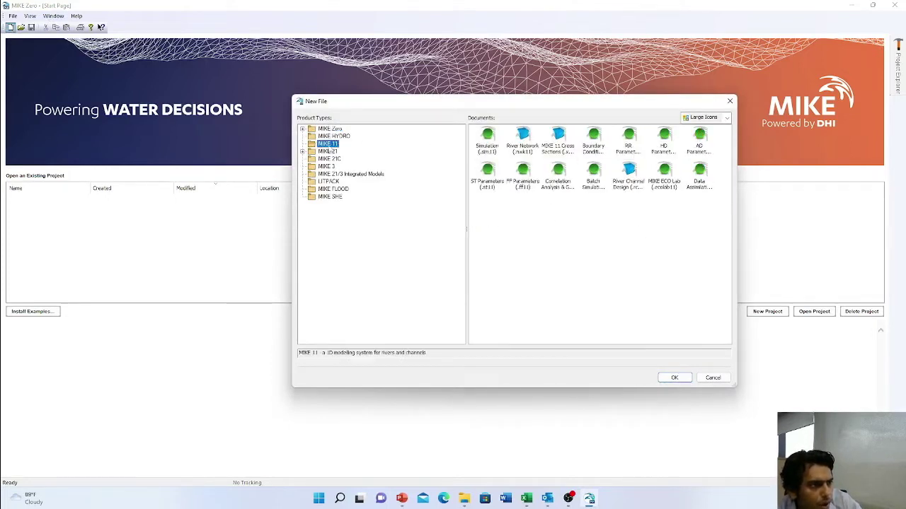
{"action": "left_click", "coordinate": [559, 145]}
{"action": "left_click", "coordinate": [678, 379]}
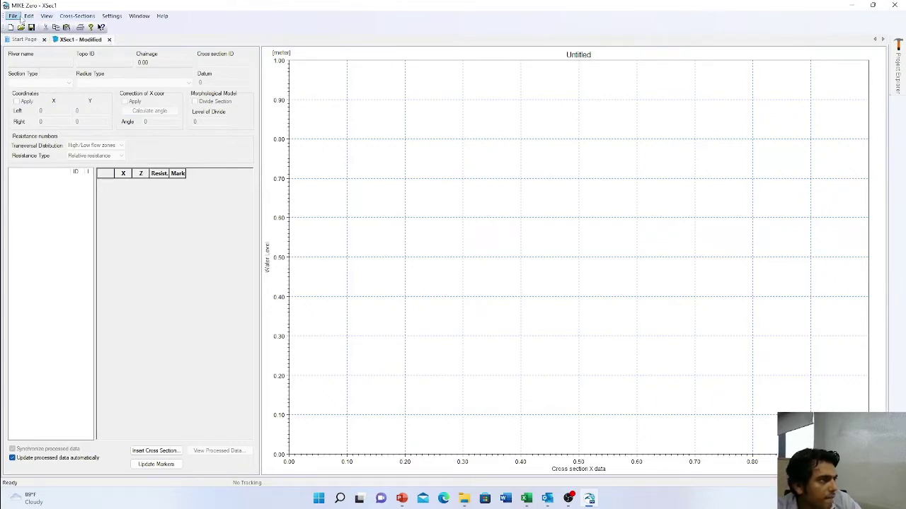
{"action": "left_click", "coordinate": [13, 17]}
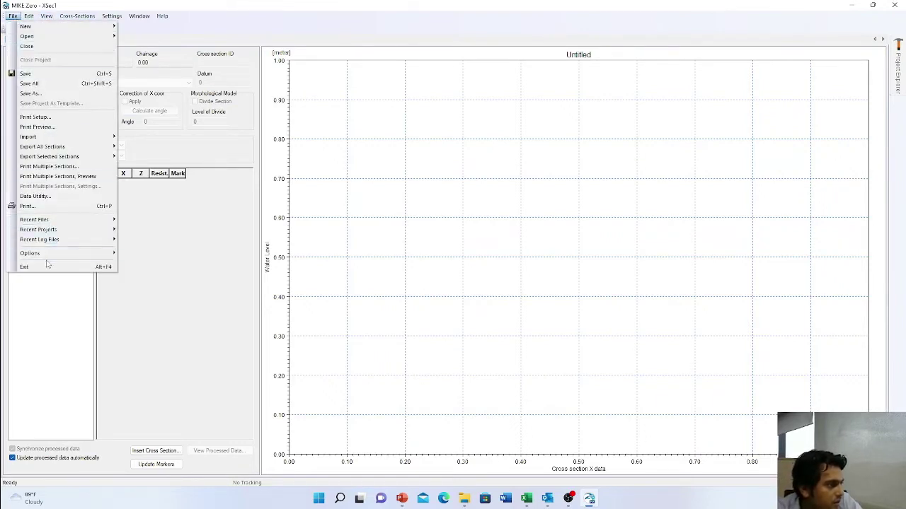
{"action": "mouse_move", "coordinate": [48, 259]}
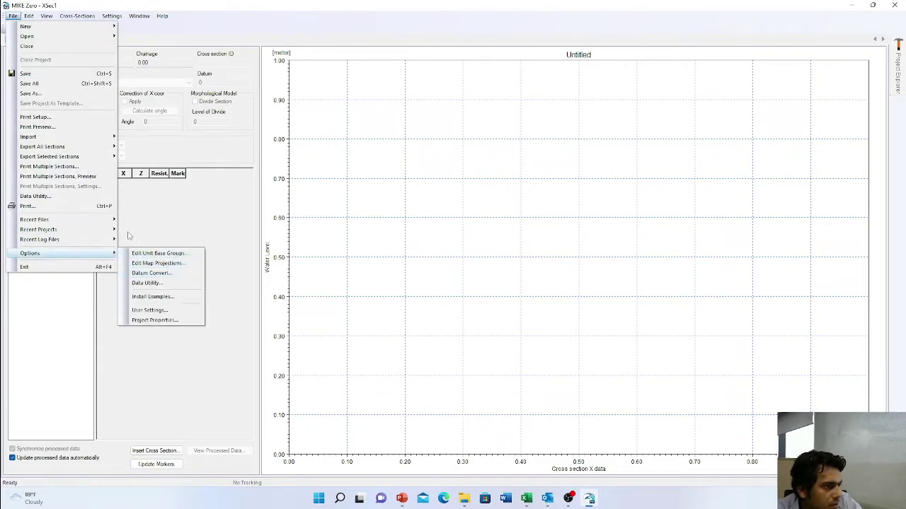
{"action": "left_click", "coordinate": [177, 219]}
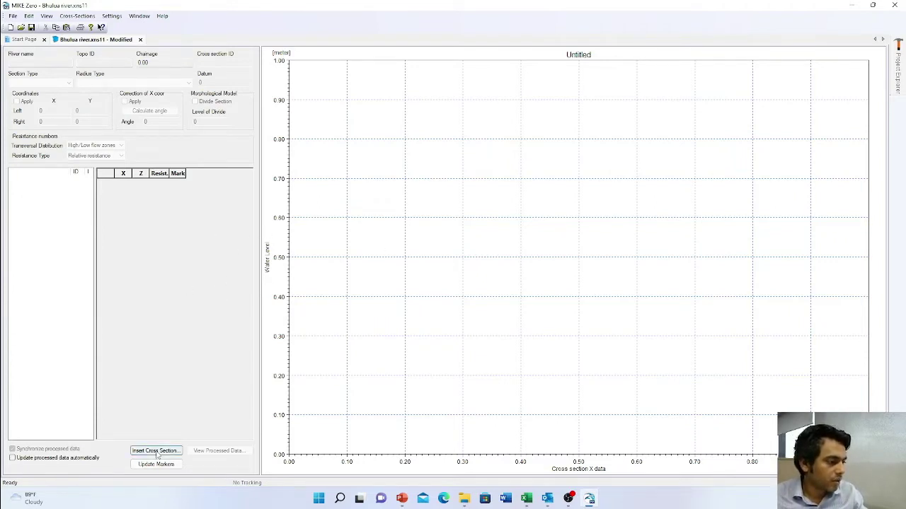
Insert a cross section with river name Bhulua River, Topo ID IWM2022, first chainage 0 and cross section ID X-sec_1.
{"action": "left_click", "coordinate": [156, 451]}
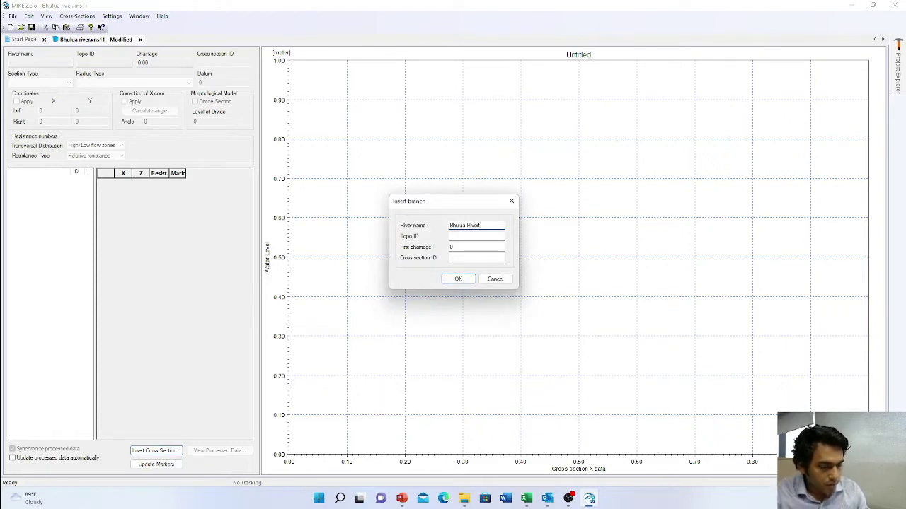
{"action": "left_click", "coordinate": [463, 240]}
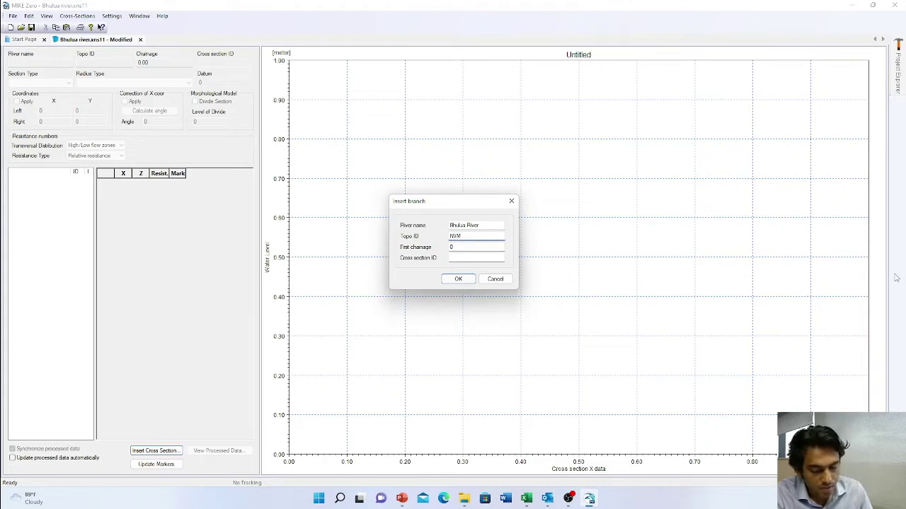
{"action": "type", "text": "18"}
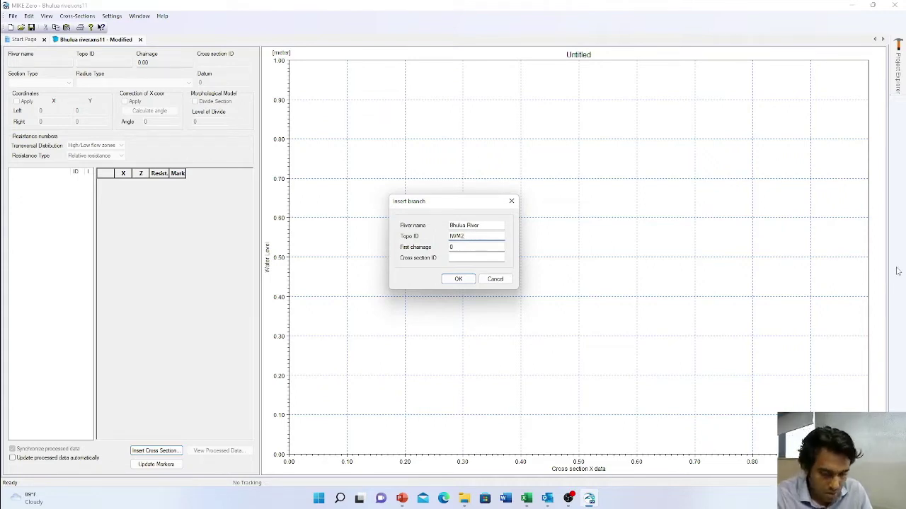
{"action": "type", "text": "022"}
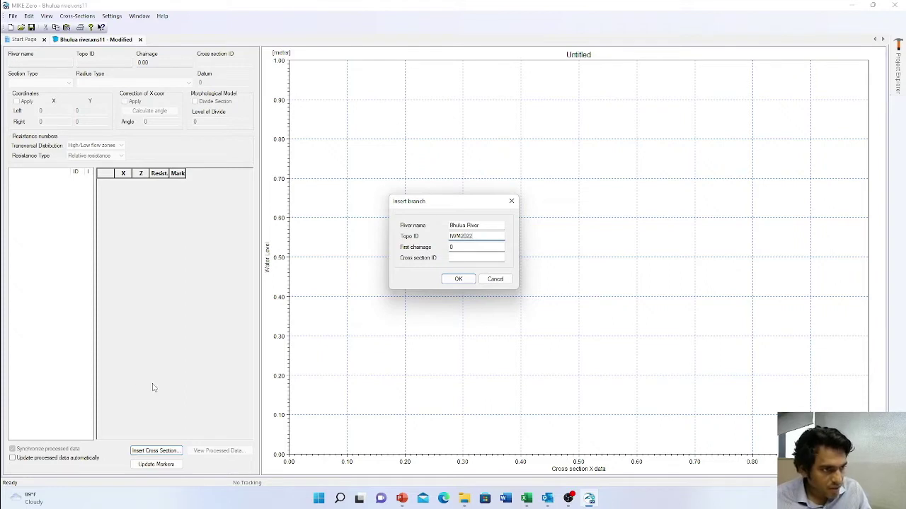
{"action": "left_click", "coordinate": [474, 257]}
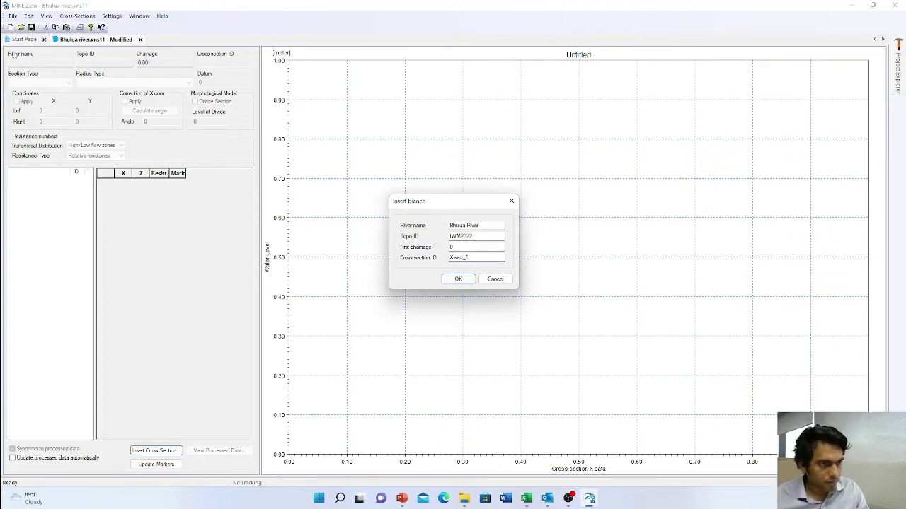
{"action": "left_click", "coordinate": [459, 279]}
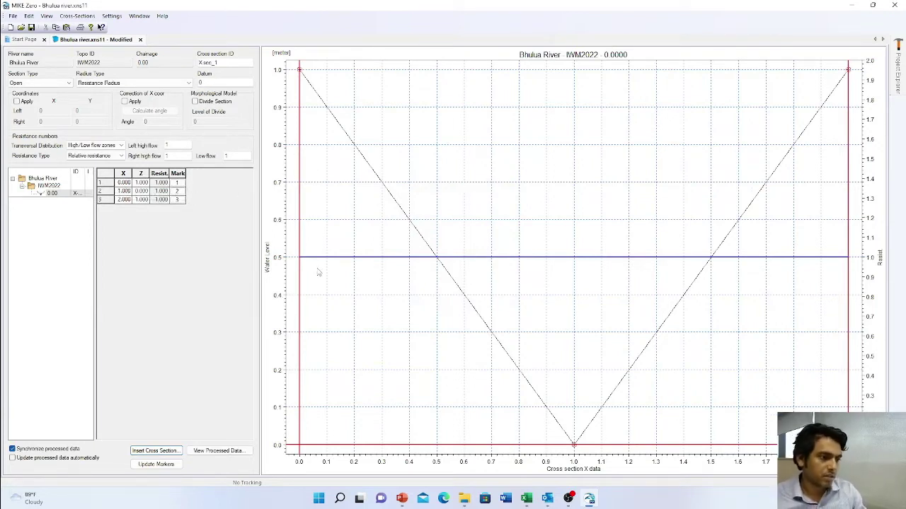
Copy the XS_1 distance and elevation values (D2:E26) from Excel into the X and Z columns of the MIKE Zero cross section.
{"action": "left_click", "coordinate": [526, 498]}
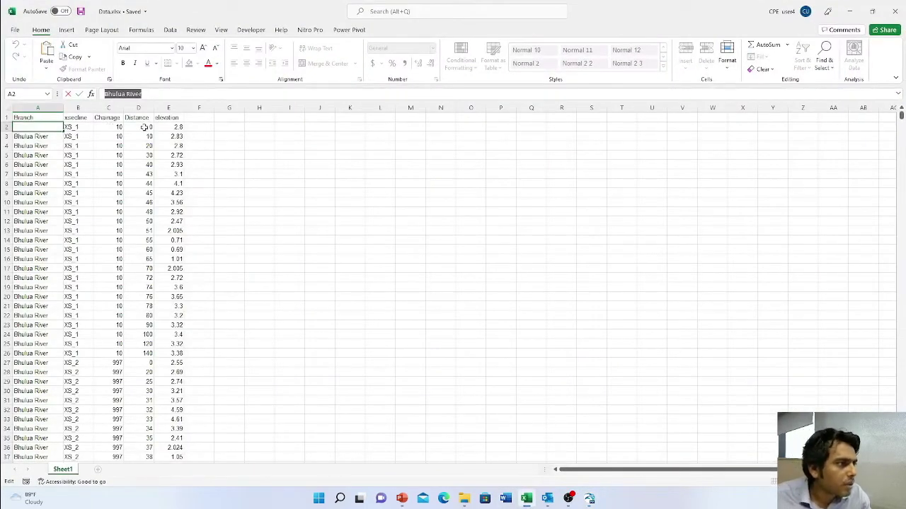
{"action": "left_click", "coordinate": [145, 127]}
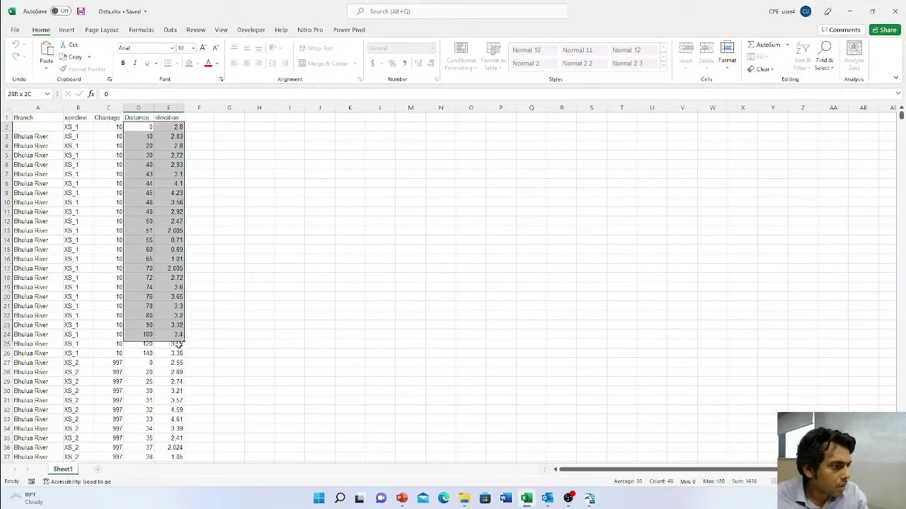
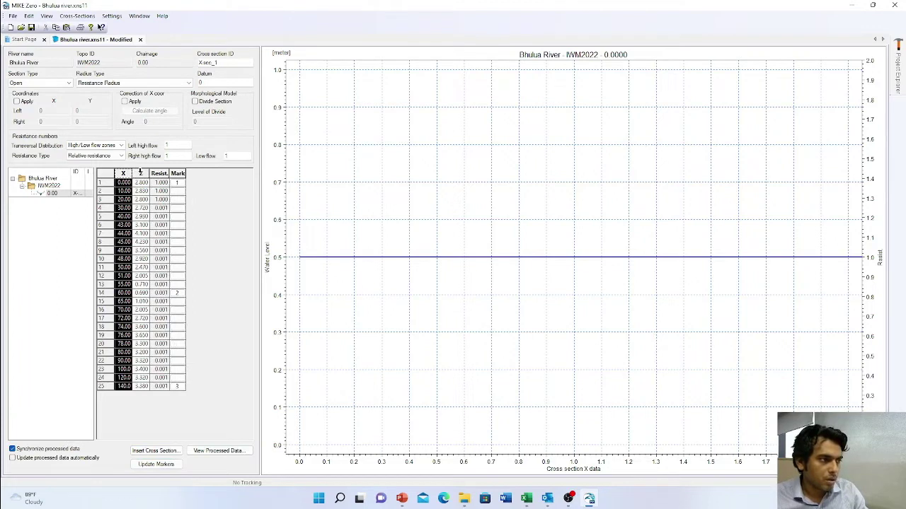
{"action": "left_click", "coordinate": [140, 173]}
{"action": "left_click", "coordinate": [161, 173]}
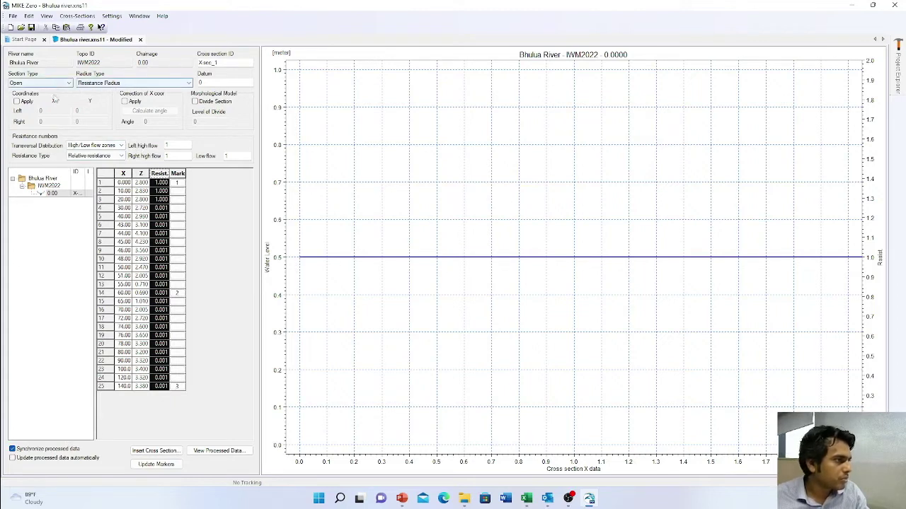
Use Relative resistance as the resistance type, set the transversal distribution to Uniform, and save the cross-section file.
{"action": "left_click", "coordinate": [109, 156]}
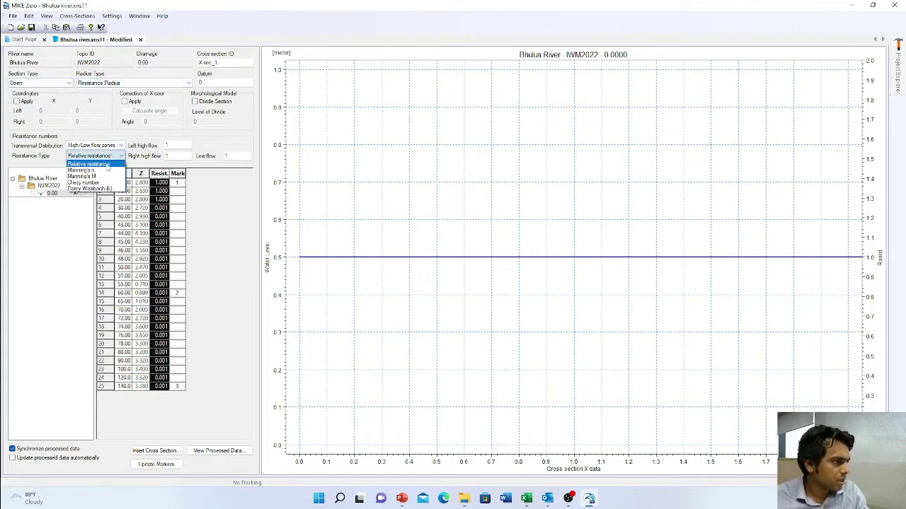
{"action": "left_click", "coordinate": [105, 164]}
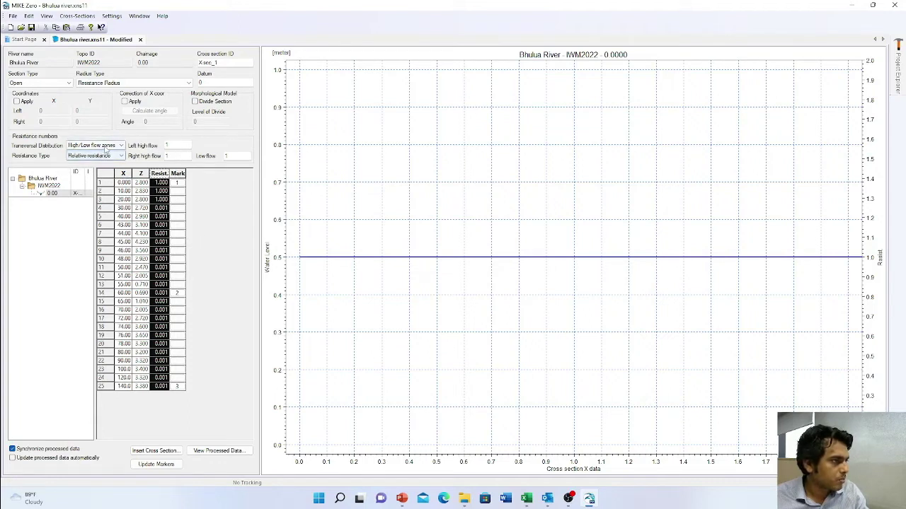
{"action": "left_click", "coordinate": [96, 146]}
{"action": "left_click", "coordinate": [76, 153]}
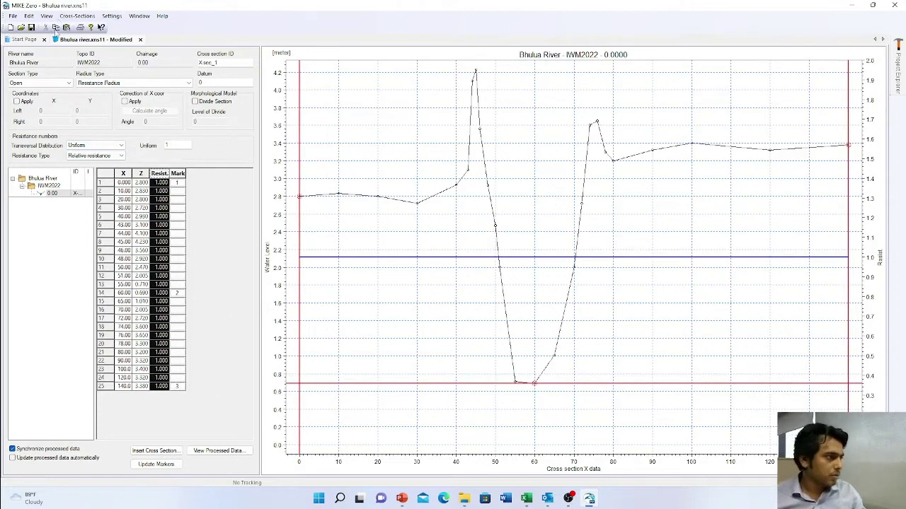
{"action": "left_click", "coordinate": [31, 27]}
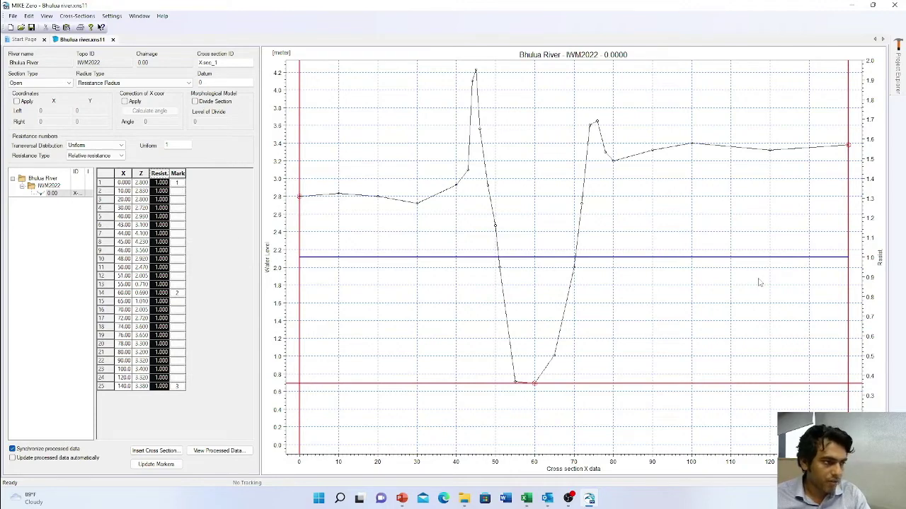
Check the marker options for the first point of the cross section without changing them.
{"action": "double_click", "coordinate": [179, 184]}
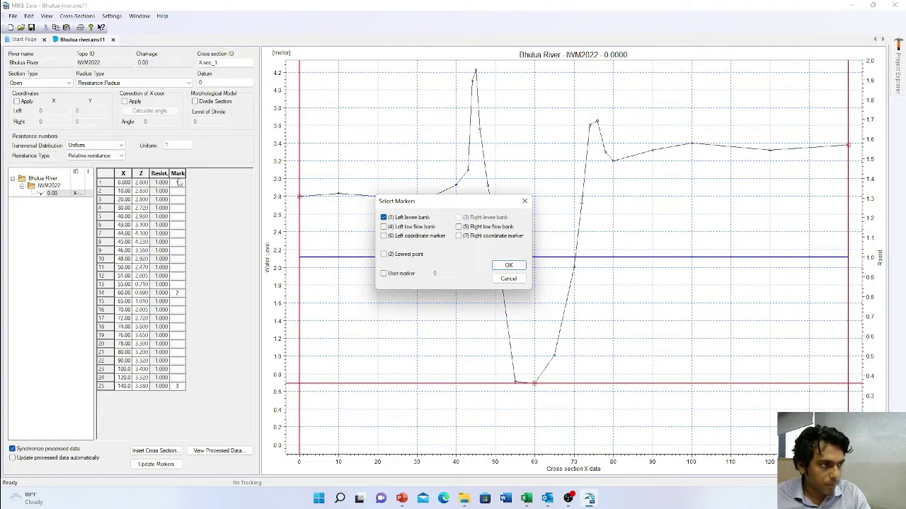
{"action": "left_click", "coordinate": [509, 279]}
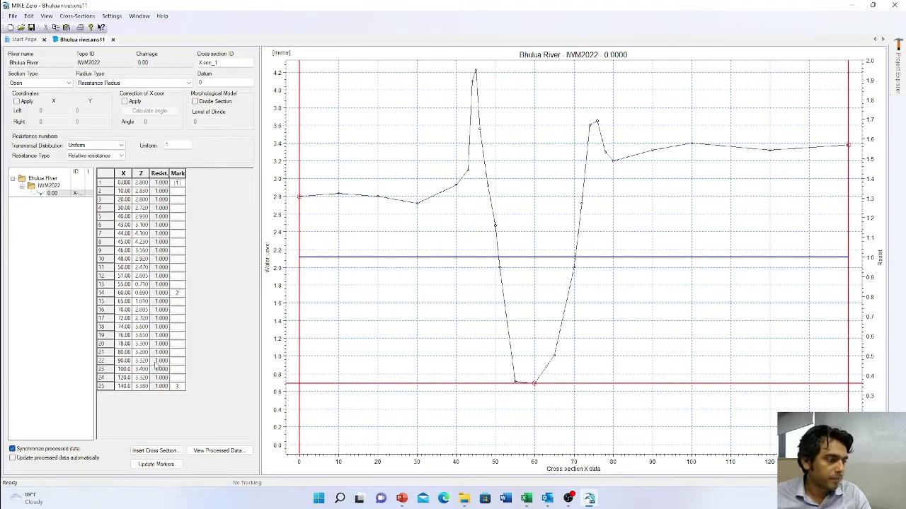
Insert a cross section for Bhulua River, Topo ID IWM2022, with first chainage 997 from the Excel data and cross section ID X-sec_2.
{"action": "left_click", "coordinate": [155, 451]}
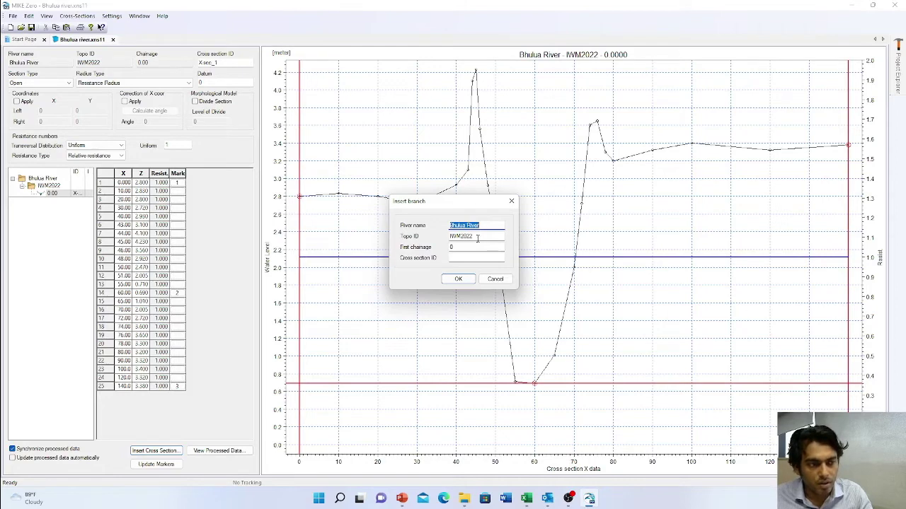
{"action": "double_click", "coordinate": [455, 247]}
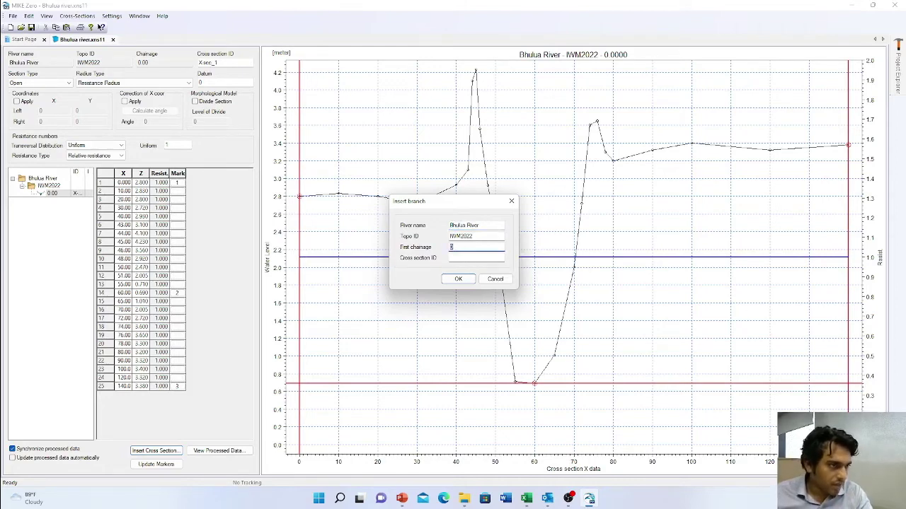
{"action": "left_click", "coordinate": [527, 498]}
{"action": "scroll", "coordinate": [125, 300], "scroll_direction": "down", "scroll_amount": 1}
{"action": "scroll", "coordinate": [125, 300], "scroll_direction": "up", "scroll_amount": 1}
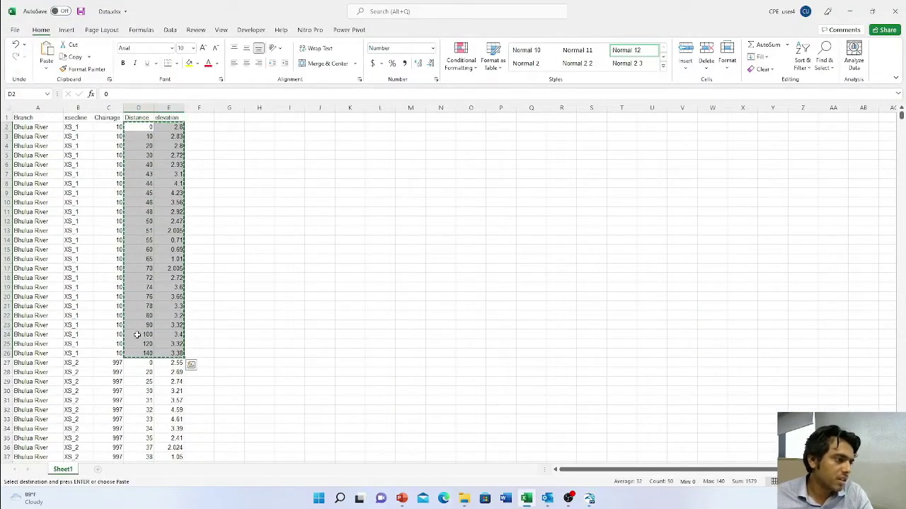
{"action": "scroll", "coordinate": [133, 332], "scroll_direction": "down", "scroll_amount": 1}
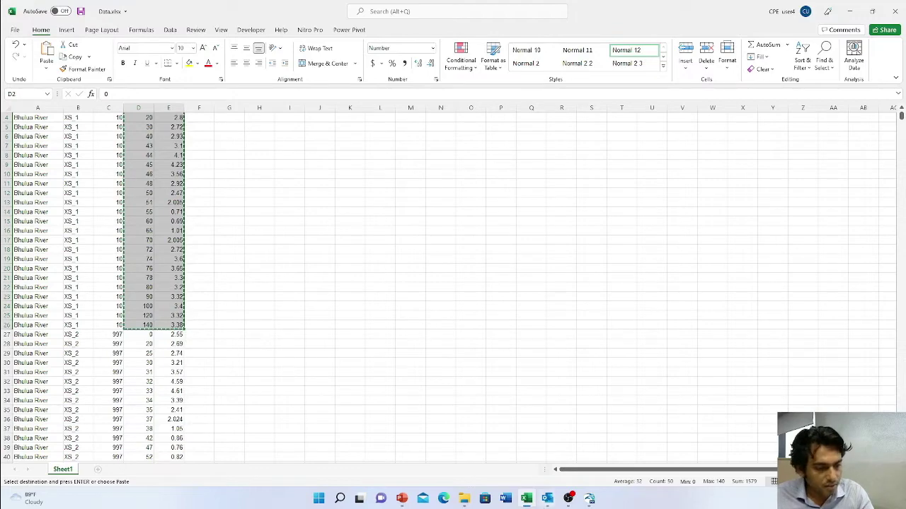
{"action": "left_click", "coordinate": [589, 498]}
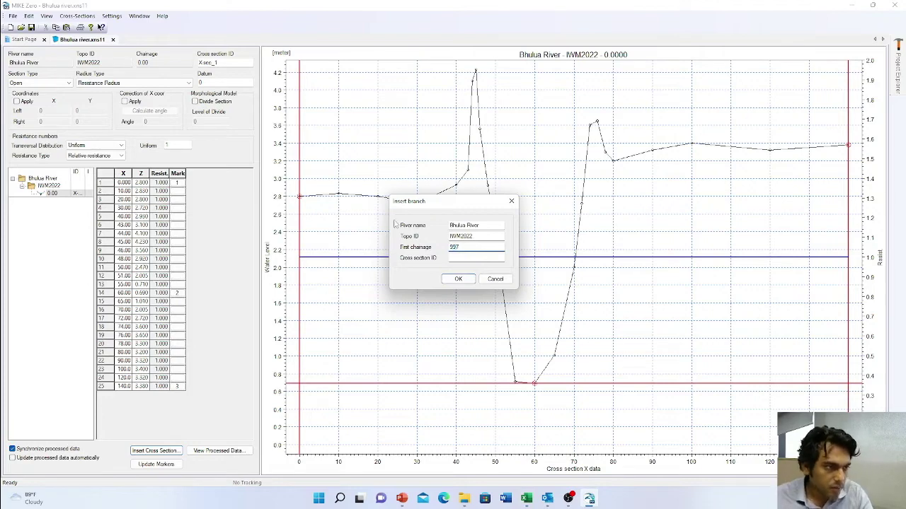
{"action": "left_click", "coordinate": [467, 259]}
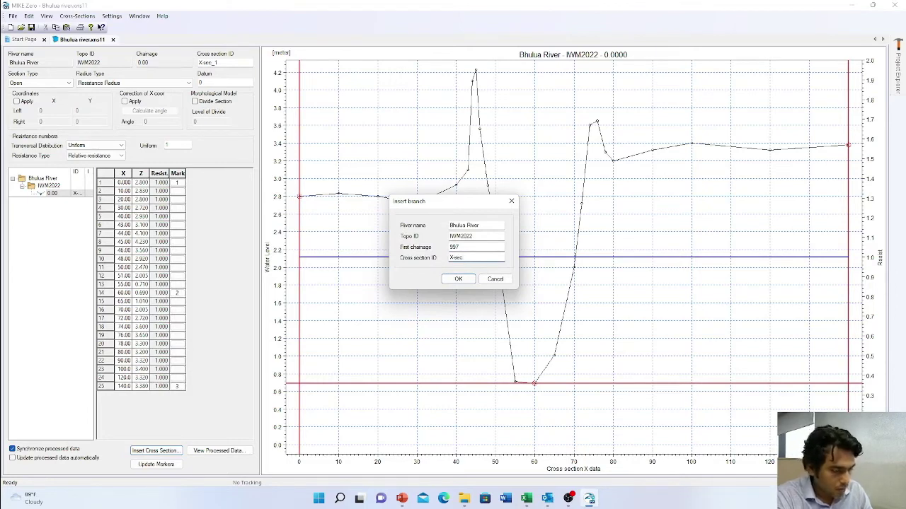
{"action": "left_click", "coordinate": [451, 281]}
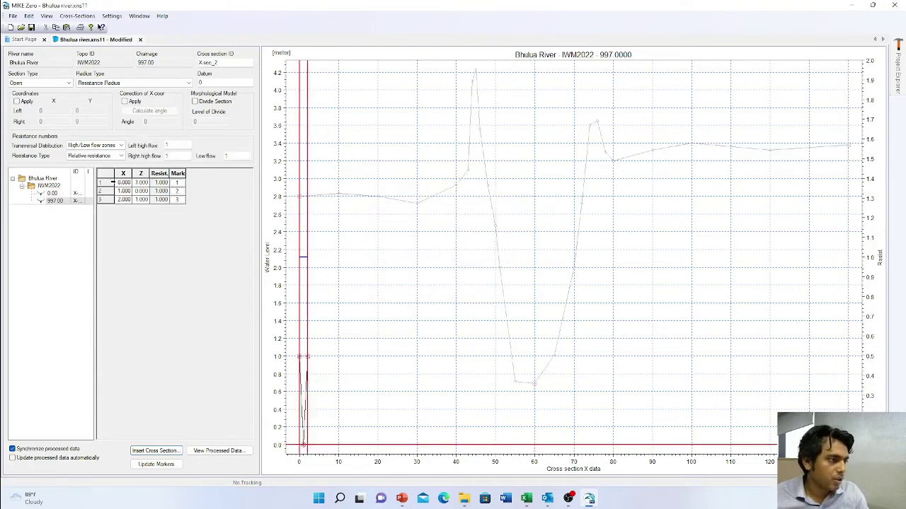
Clear the previous cross section's profile from the plot so only the chainage 997 section is drawn.
{"action": "left_click", "coordinate": [131, 183]}
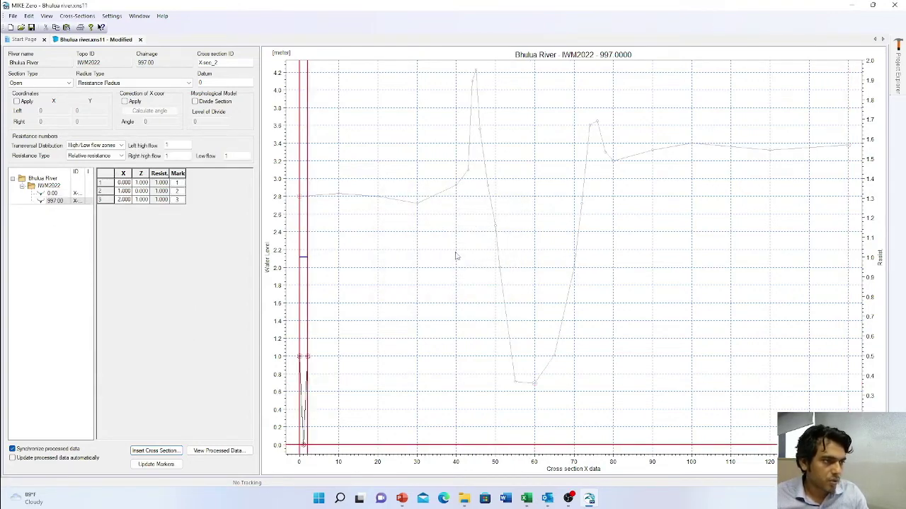
{"action": "right_click", "coordinate": [418, 259]}
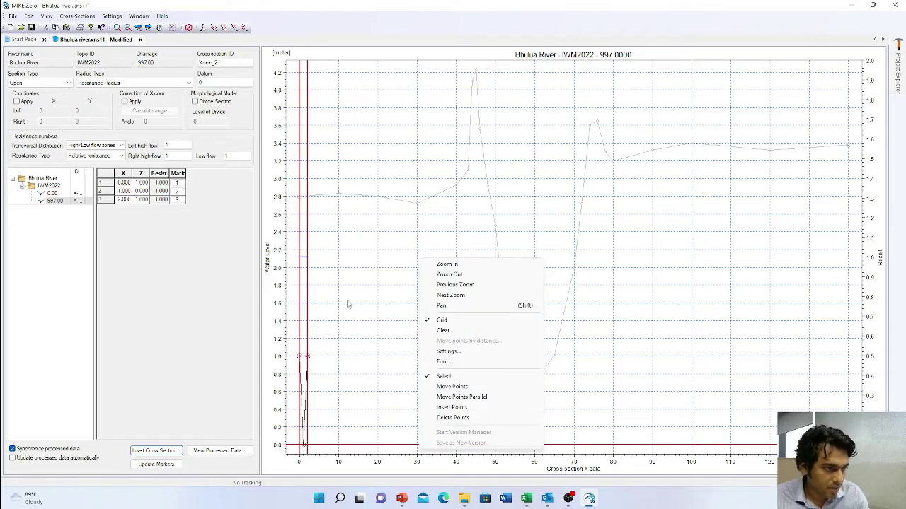
{"action": "right_click", "coordinate": [356, 271]}
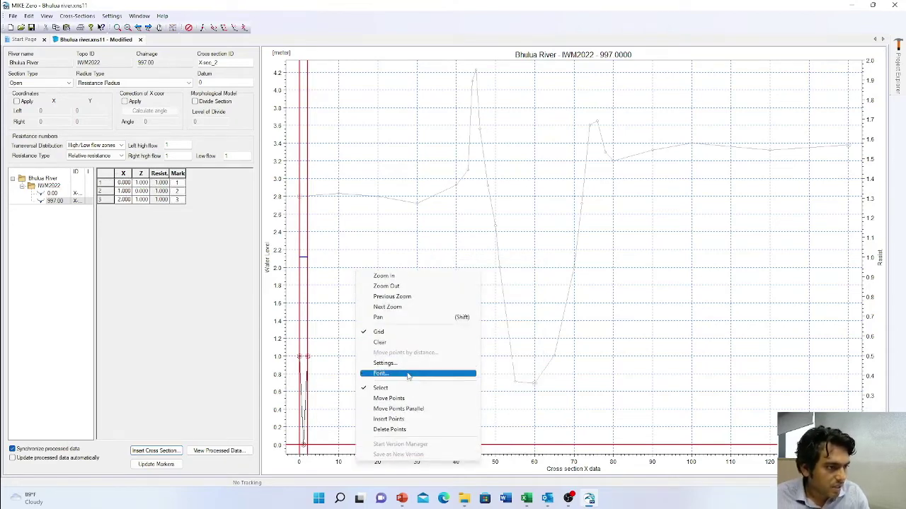
{"action": "left_click", "coordinate": [391, 343]}
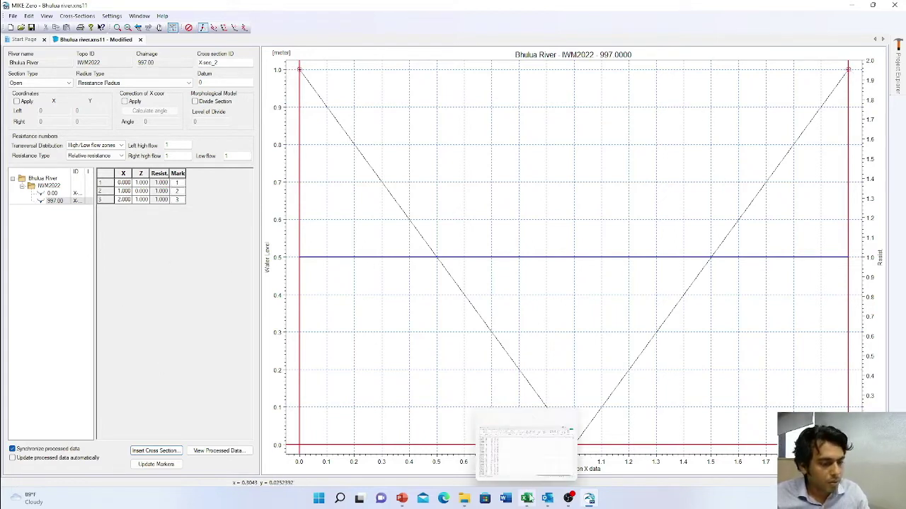
Copy the XS_2 distance and elevation values (D27:E50) from Excel into the X and Z columns of the chainage 997 section in MIKE Zero.
{"action": "left_click", "coordinate": [526, 498]}
{"action": "scroll", "coordinate": [192, 343], "scroll_direction": "down", "scroll_amount": 3}
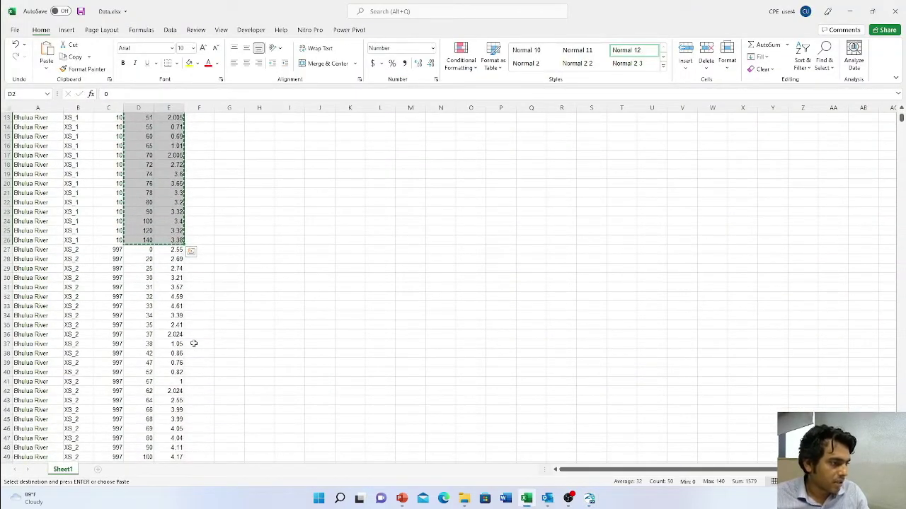
{"action": "scroll", "coordinate": [187, 343], "scroll_direction": "down", "scroll_amount": 3}
{"action": "left_click_drag", "start_coordinate": [145, 166], "coordinate": [176, 376]}
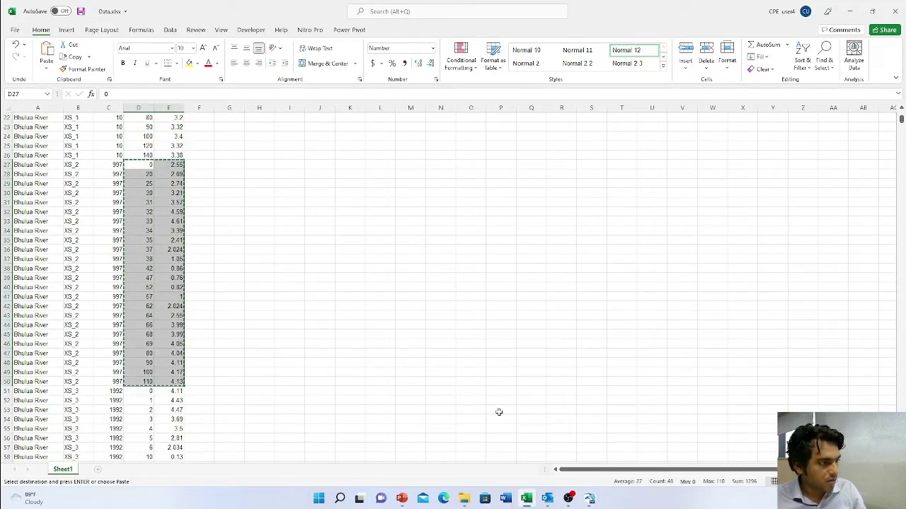
{"action": "left_click", "coordinate": [589, 498]}
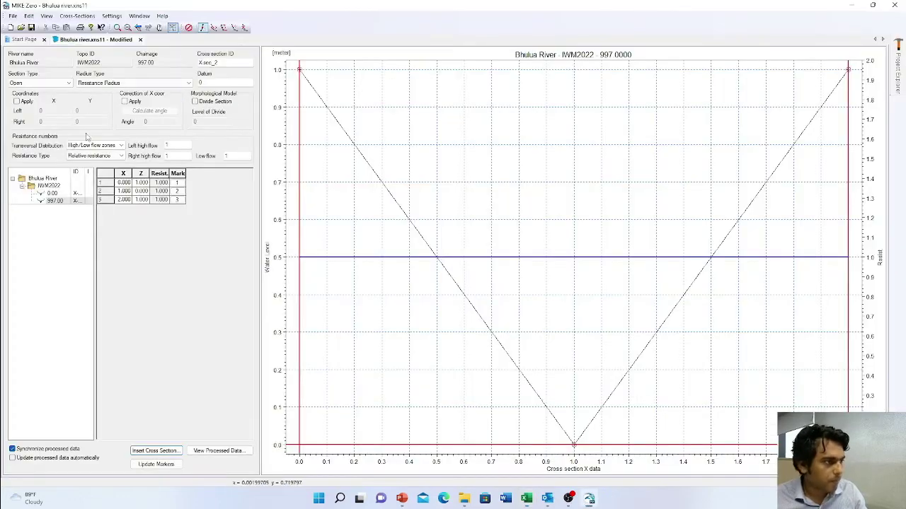
{"action": "left_click", "coordinate": [122, 173]}
{"action": "left_click_drag", "start_coordinate": [122, 173], "coordinate": [138, 173]}
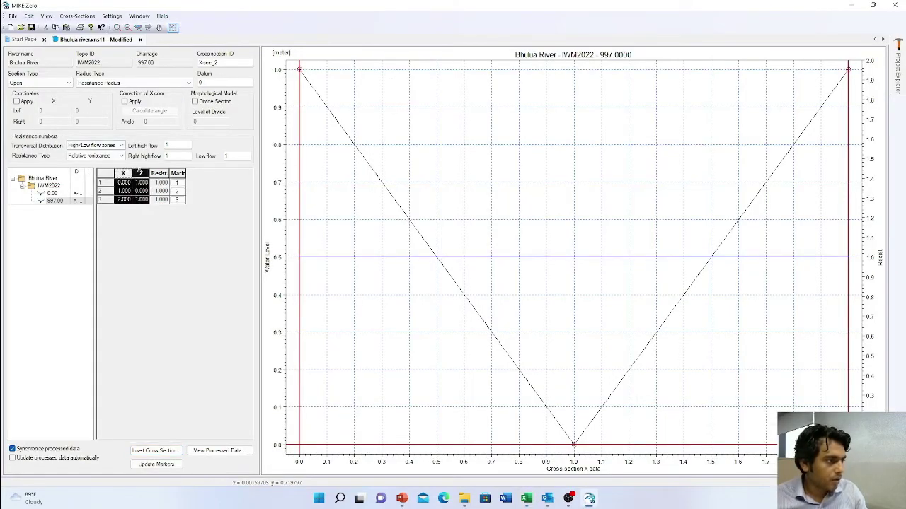
{"action": "type", "text": "0.000\t2.550 20.00\t2.690 25.00\t2.740 30.00\t3.210 31.00\t3.570 32.00\t4.590 33.00\t4.610 34.00\t3.390 35.00\t2.410 37.00\t2.024 38.00\t1.050 42.00\t0.860 47.00\t0.760 52.00\t0.820 57.00\t1.000 62.00\t2.024 64.00\t2.550 66.00\t3.990 68.00\t3.990 69.00\t4.050 80.00\t4.040 90.00\t4.110 100.0\t4.170 110.0\t4.130"}
Set the transversal distribution of the chainage 997 cross section to Uniform, keeping Relative resistance as the resistance type.
{"action": "left_click", "coordinate": [99, 145]}
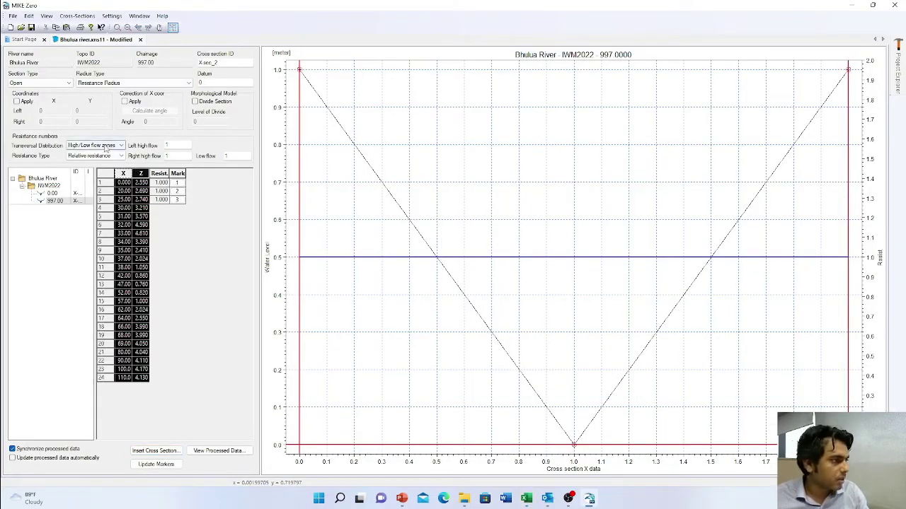
{"action": "left_click", "coordinate": [91, 160]}
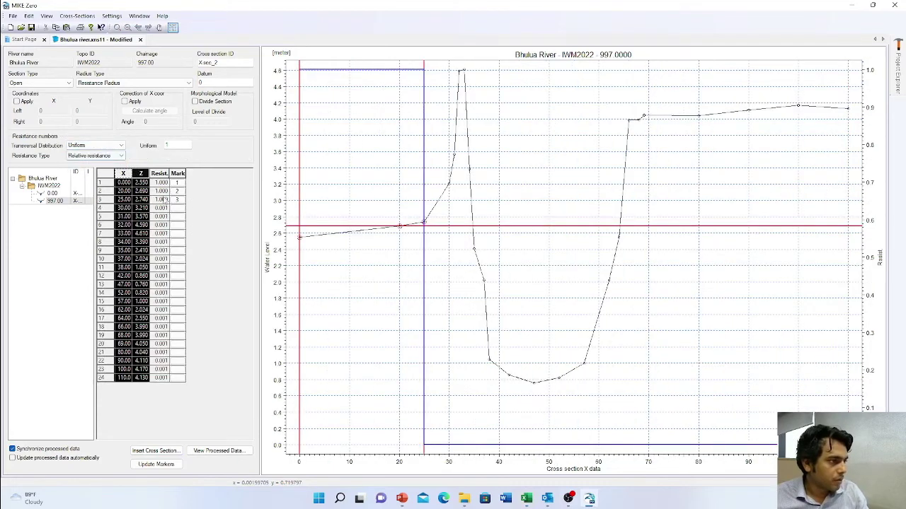
{"action": "left_click", "coordinate": [161, 173]}
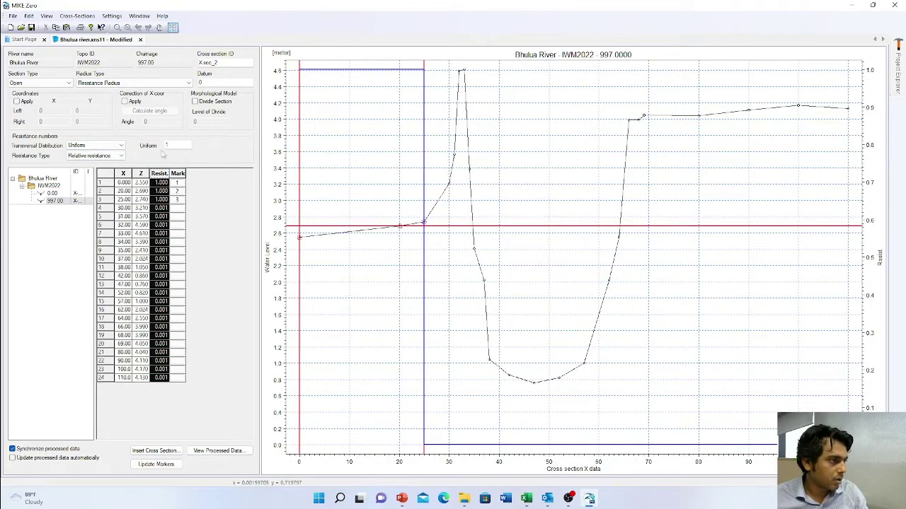
{"action": "left_click", "coordinate": [106, 146]}
{"action": "left_click", "coordinate": [77, 154]}
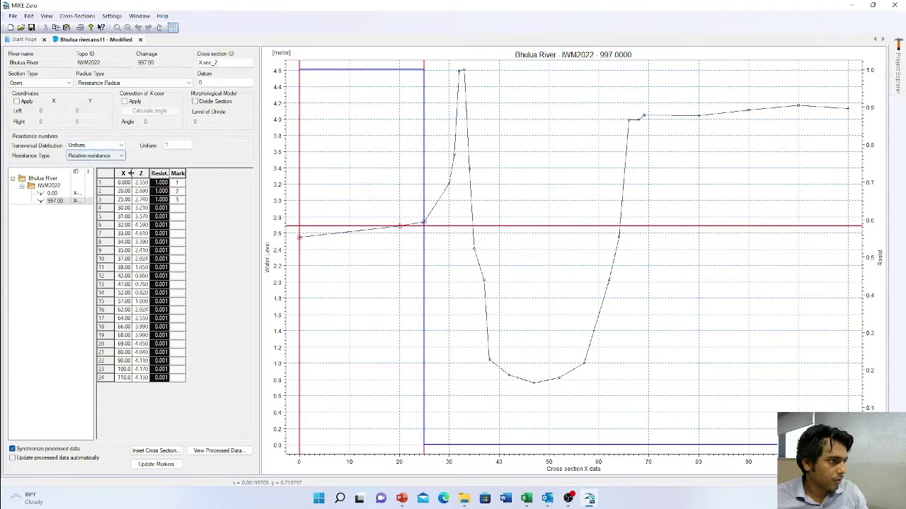
{"action": "left_click", "coordinate": [166, 201]}
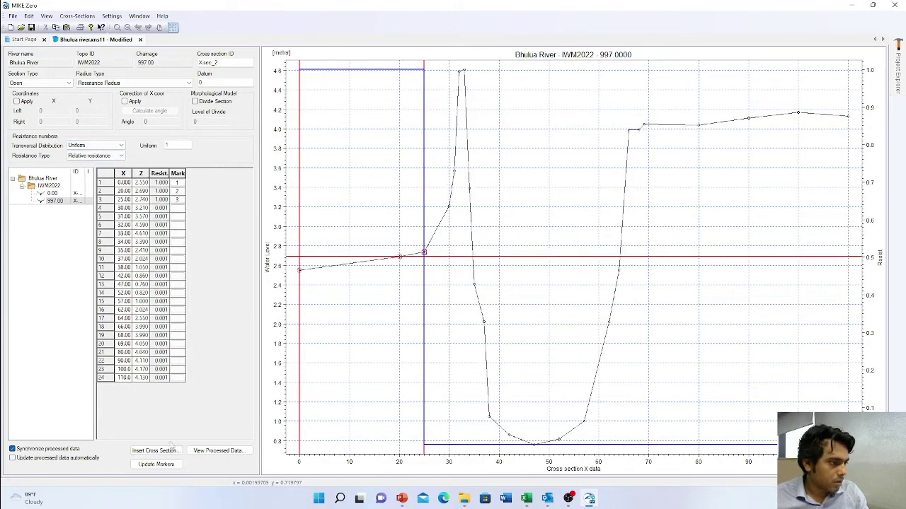
Update the markers of the chainage 997 cross section and reapply Relative resistance to all its points.
{"action": "left_click", "coordinate": [156, 464]}
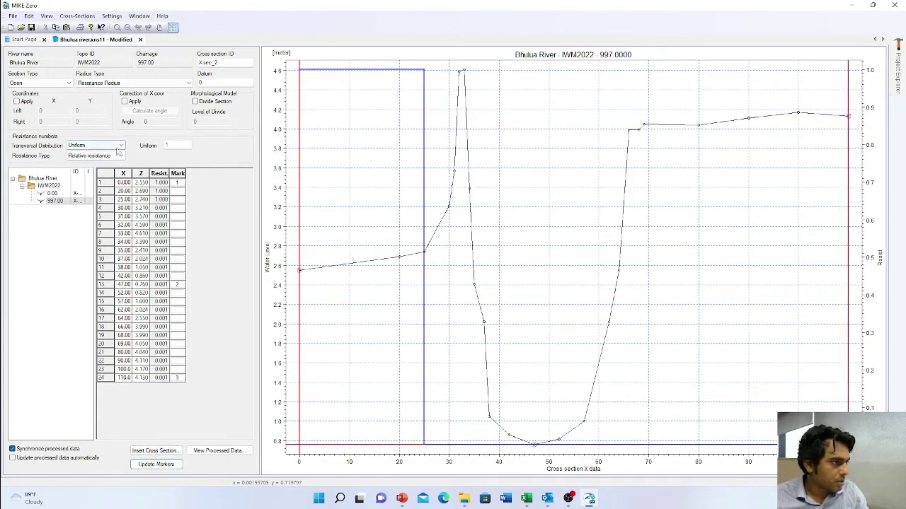
{"action": "left_click", "coordinate": [92, 155]}
{"action": "left_click", "coordinate": [82, 161]}
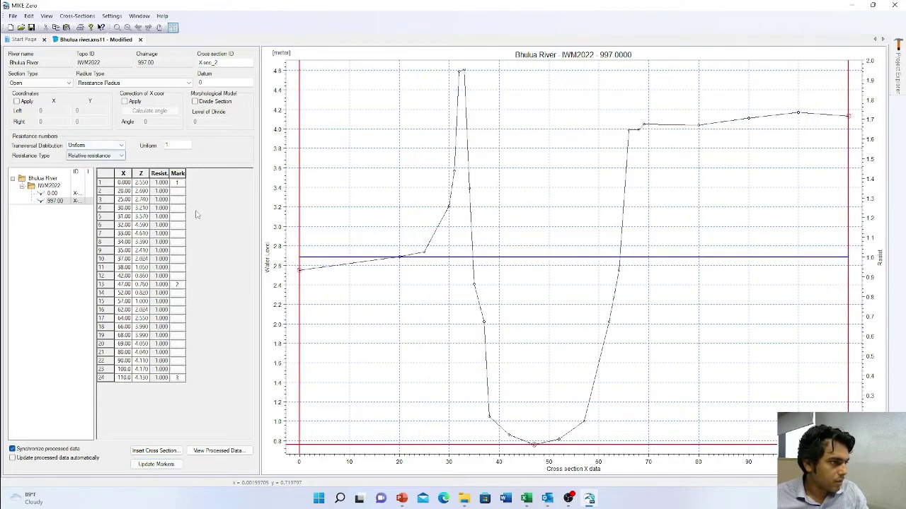